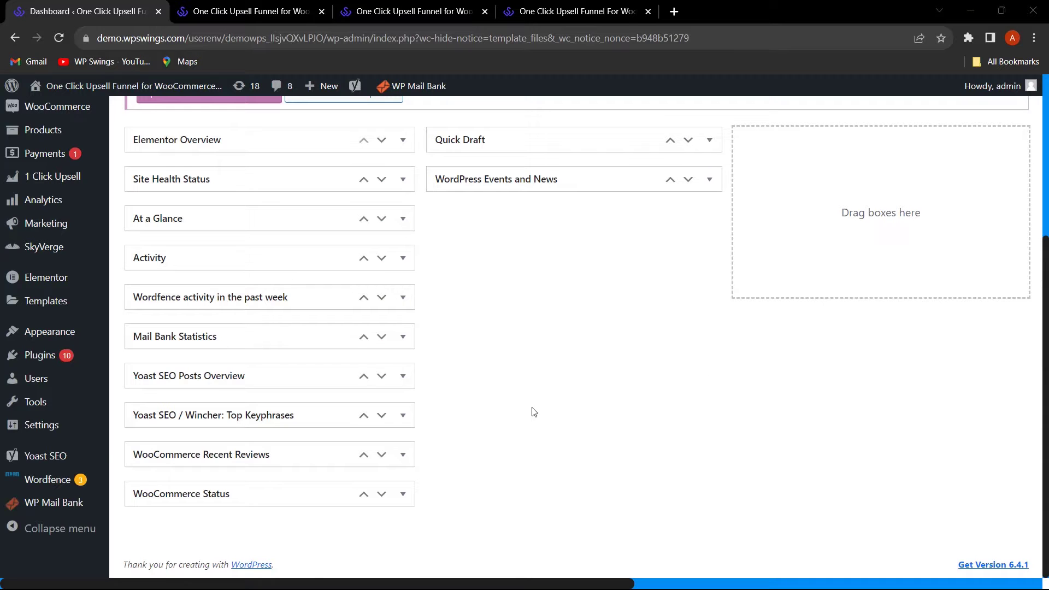
Step: Open the page for adding new plugins, and view the One Click Upsell Funnel For WooCommerce Pro product page
mouse_move(42, 354)
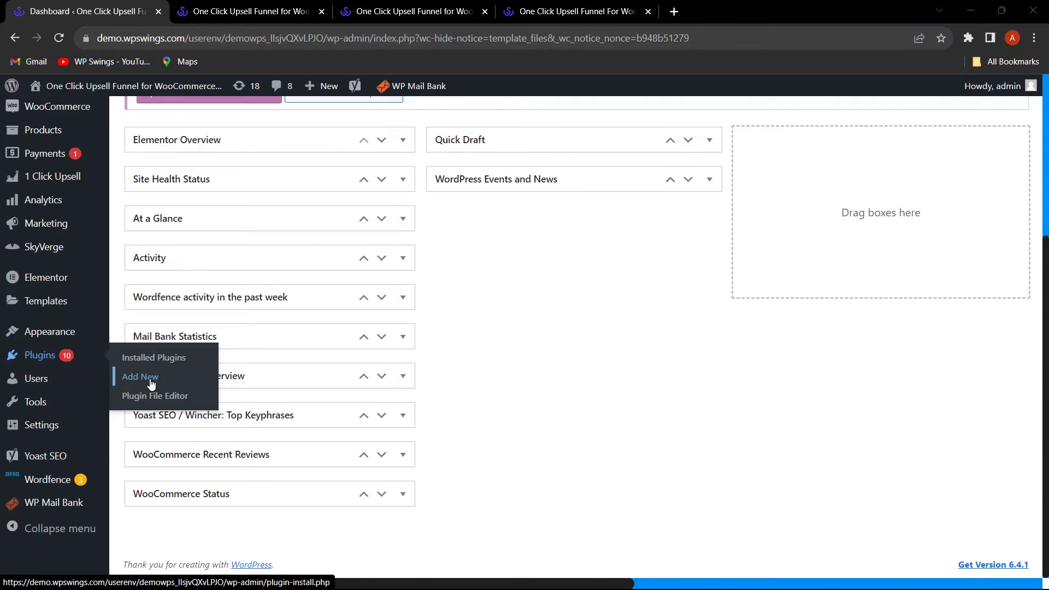
left_click(134, 376)
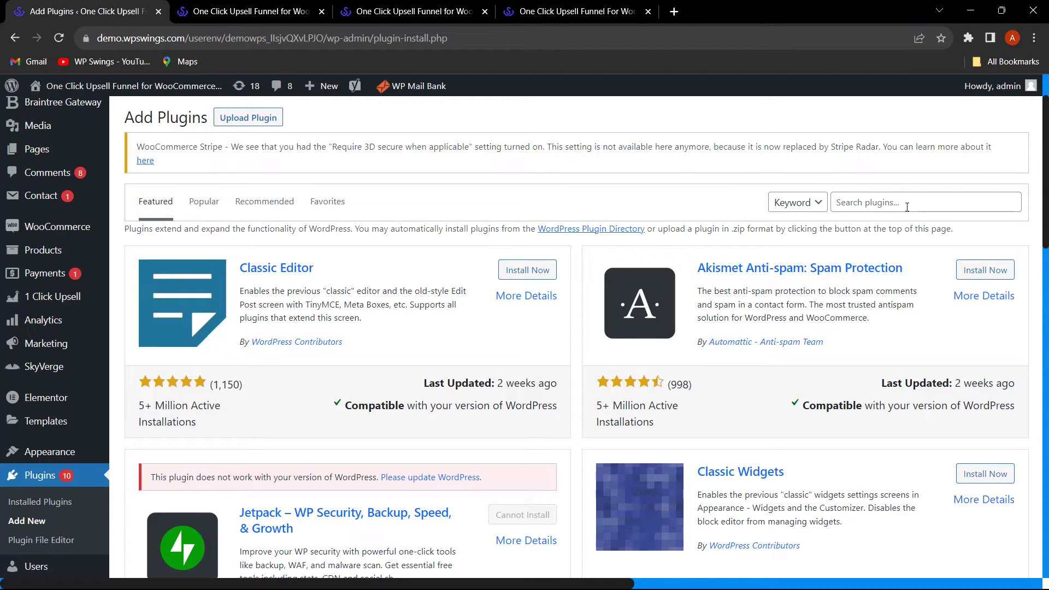
left_click(584, 11)
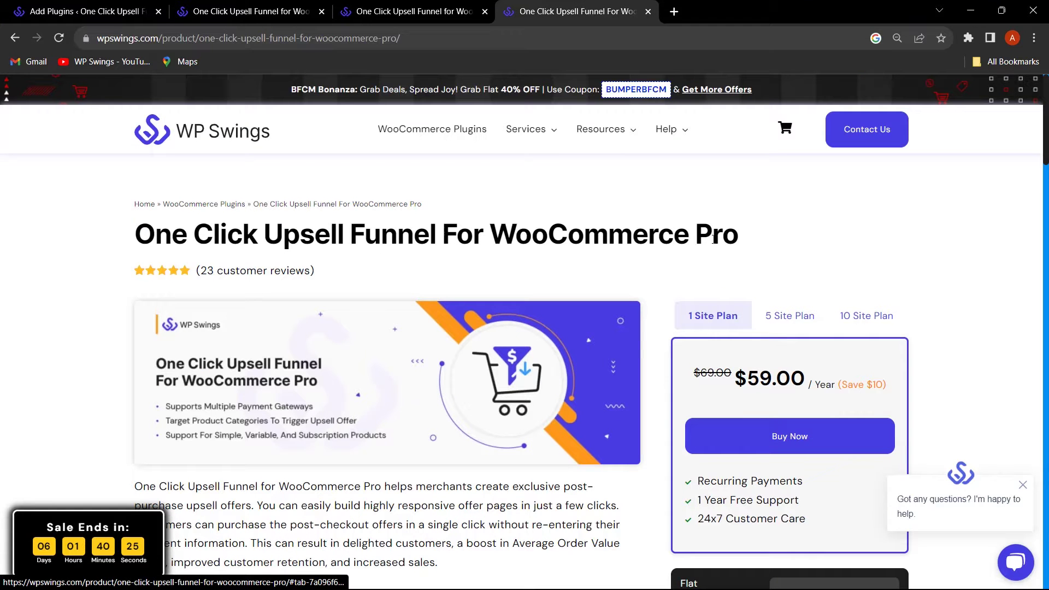
scroll(753, 259, "down", 1)
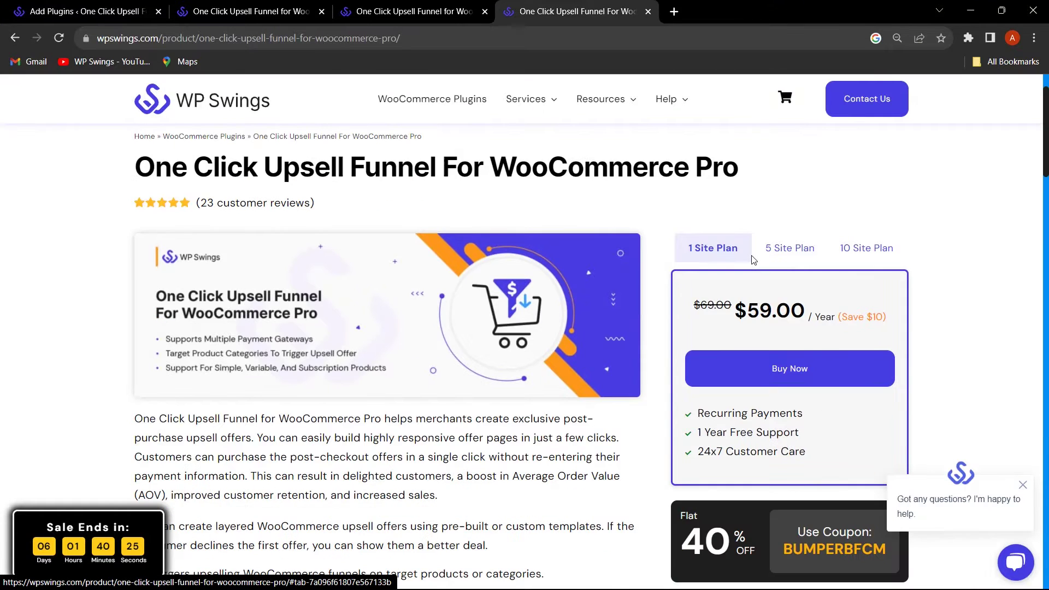
scroll(705, 282, "up", 1)
Step: Return to the Add Plugins page and show the form for uploading a plugin in .zip format
left_click(82, 11)
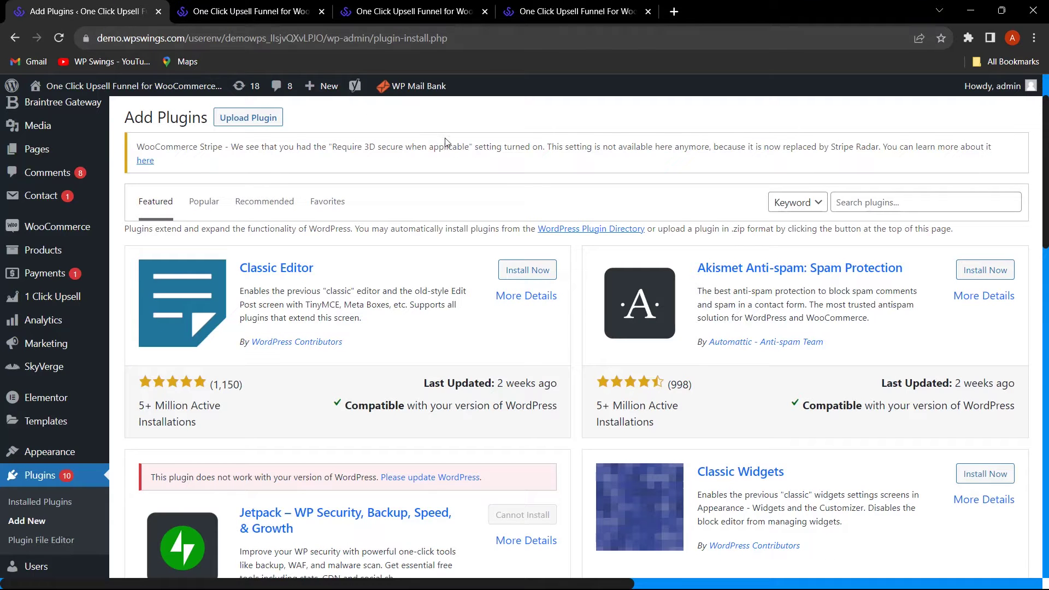
scroll(446, 142, "up", 1)
left_click(250, 186)
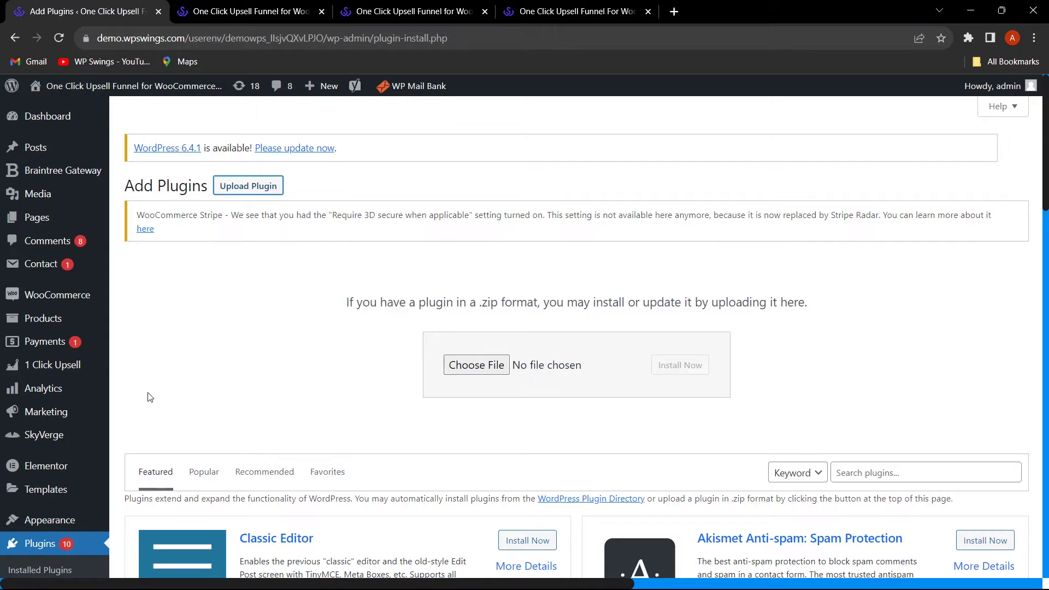
Step: Find the free and Pro One Click Upsell Funnel plugins in the list of installed plugins
scroll(81, 433, "down", 1)
scroll(80, 433, "down", 1)
left_click(81, 438)
scroll(285, 428, "down", 5)
scroll(284, 428, "down", 1)
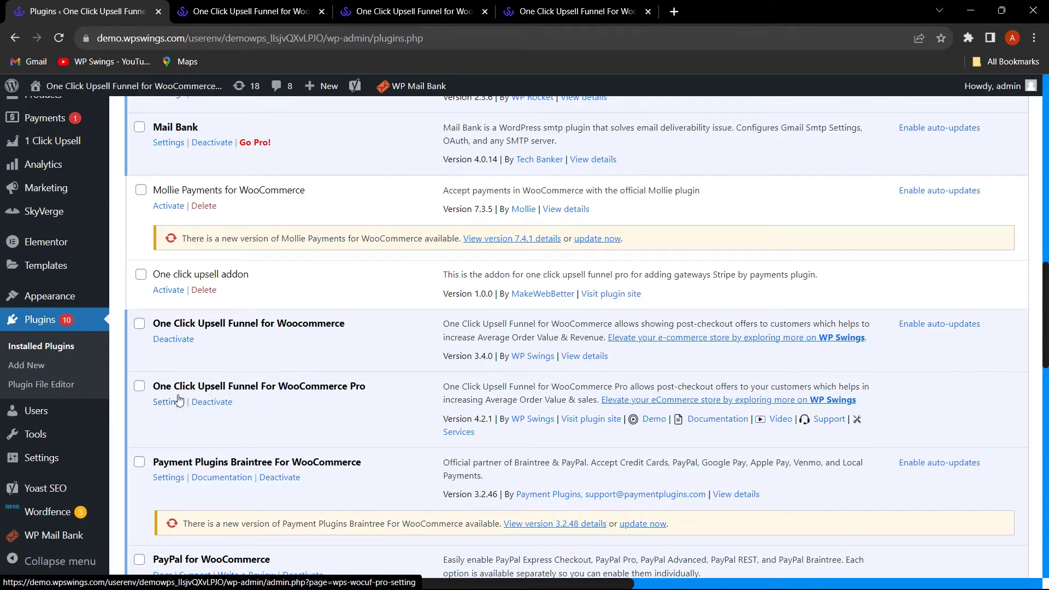
Step: Open the 1 Click Upsell Funnels & Settings page and go from Global Settings to managing the upsell-supported payment gateways
mouse_move(65, 144)
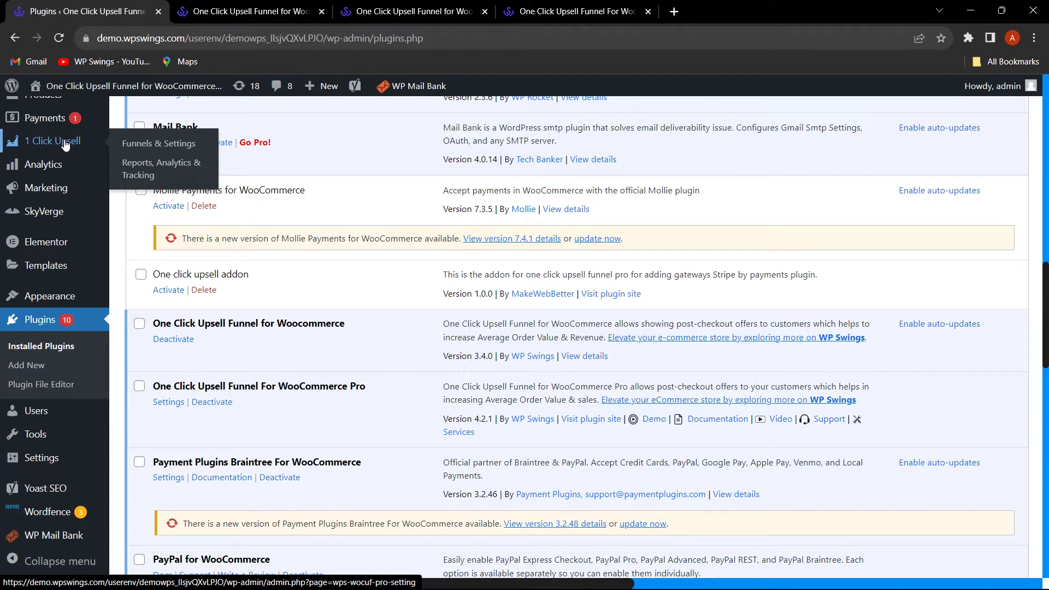
left_click(168, 149)
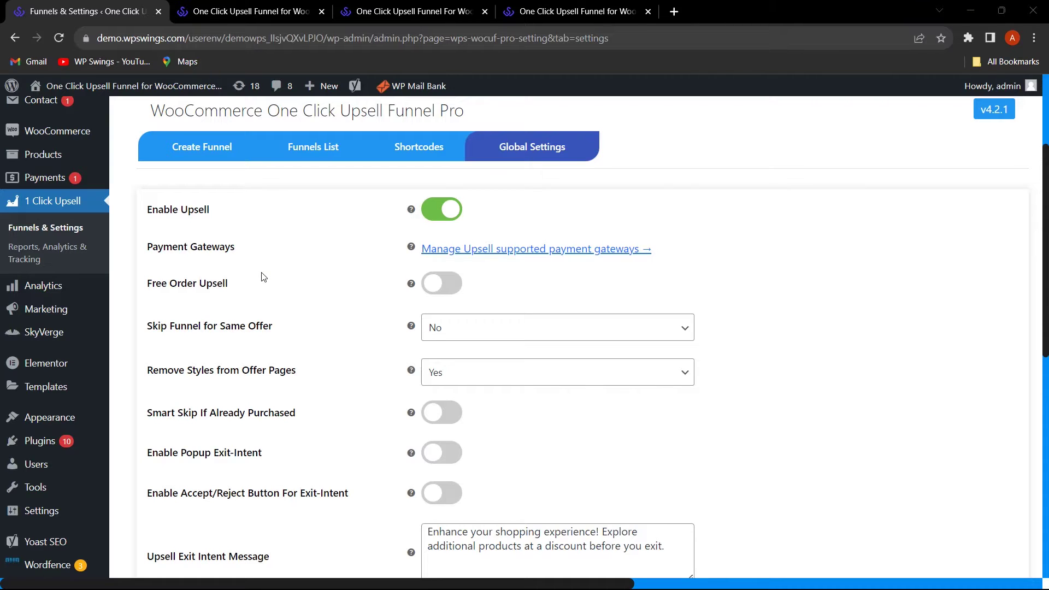
left_click(437, 250)
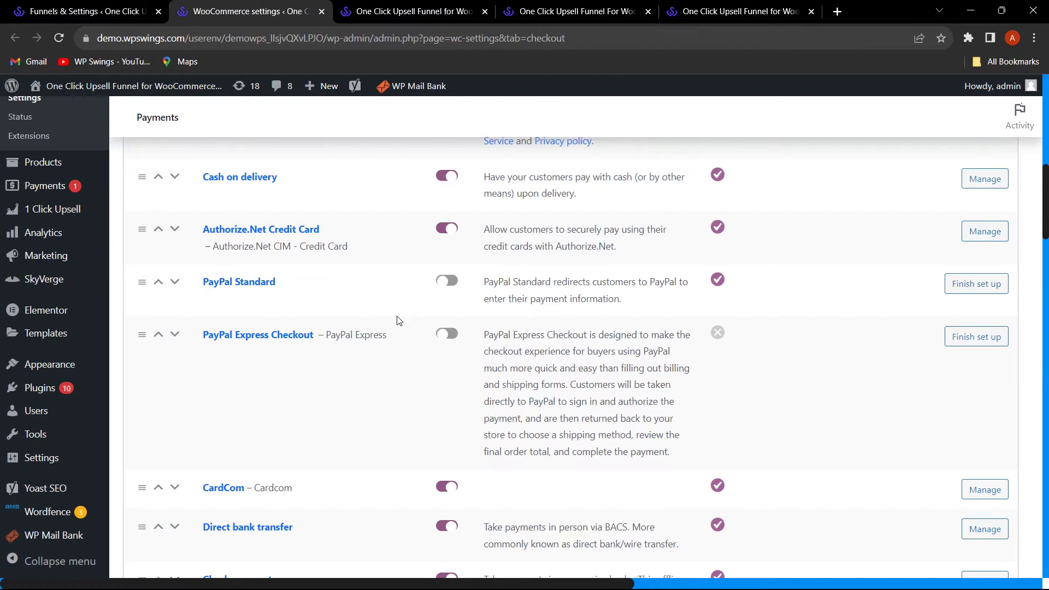
Step: Examine the WooCommerce payment methods list for which gateways are enabled and support upsells
scroll(397, 320, "up", 6)
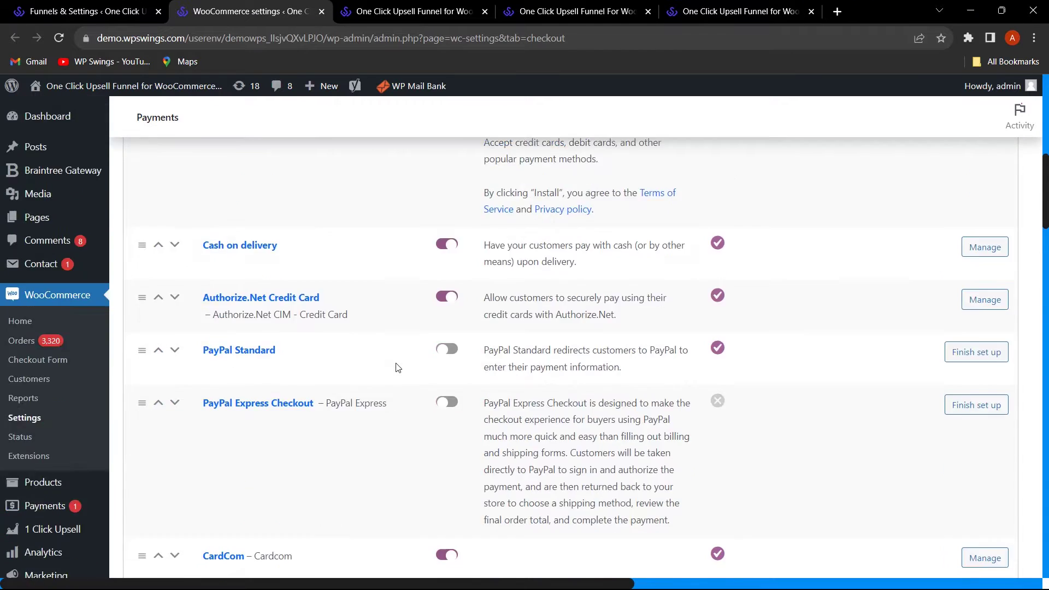
scroll(411, 353, "down", 3)
scroll(414, 351, "up", 2)
scroll(412, 284, "down", 2)
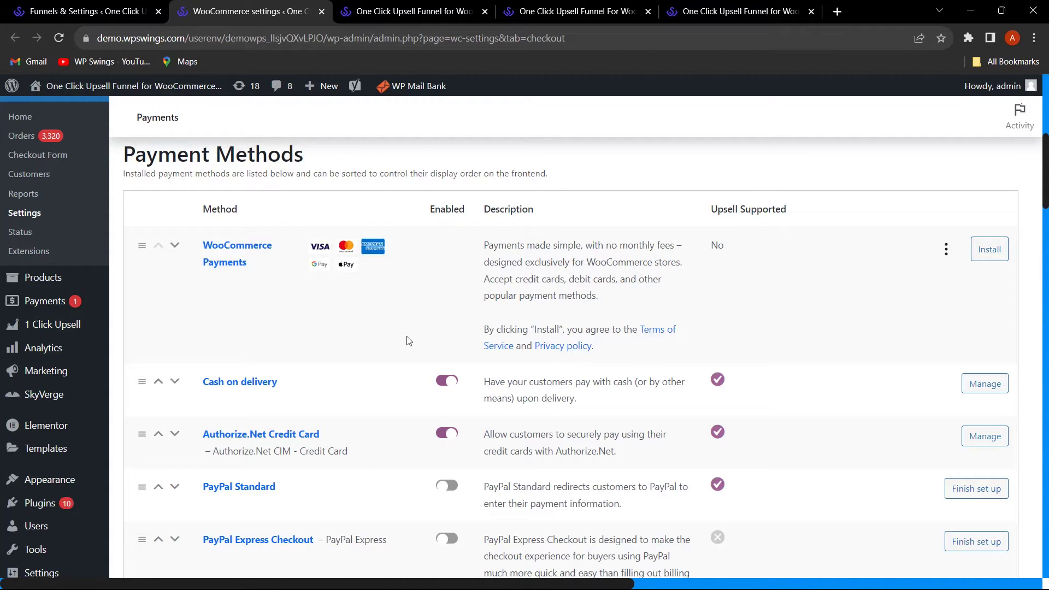
scroll(411, 343, "down", 2)
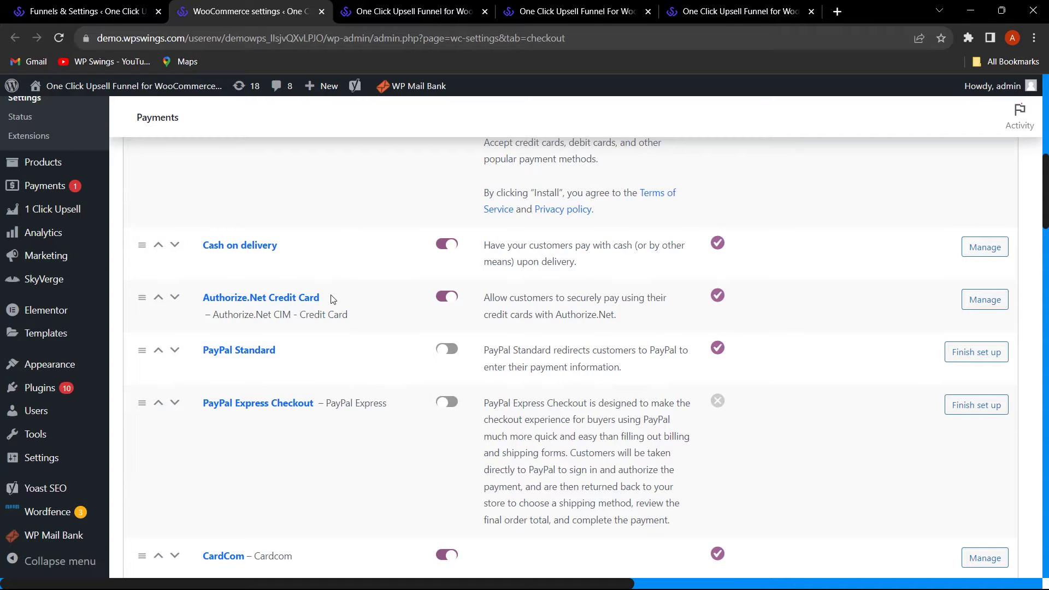
scroll(375, 328, "down", 2)
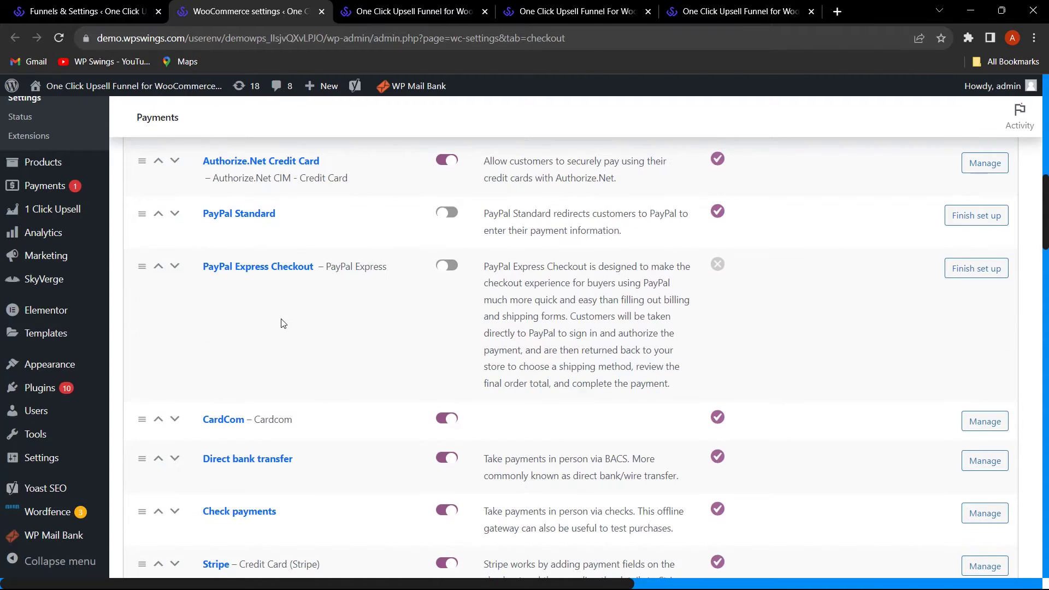
scroll(350, 321, "down", 1)
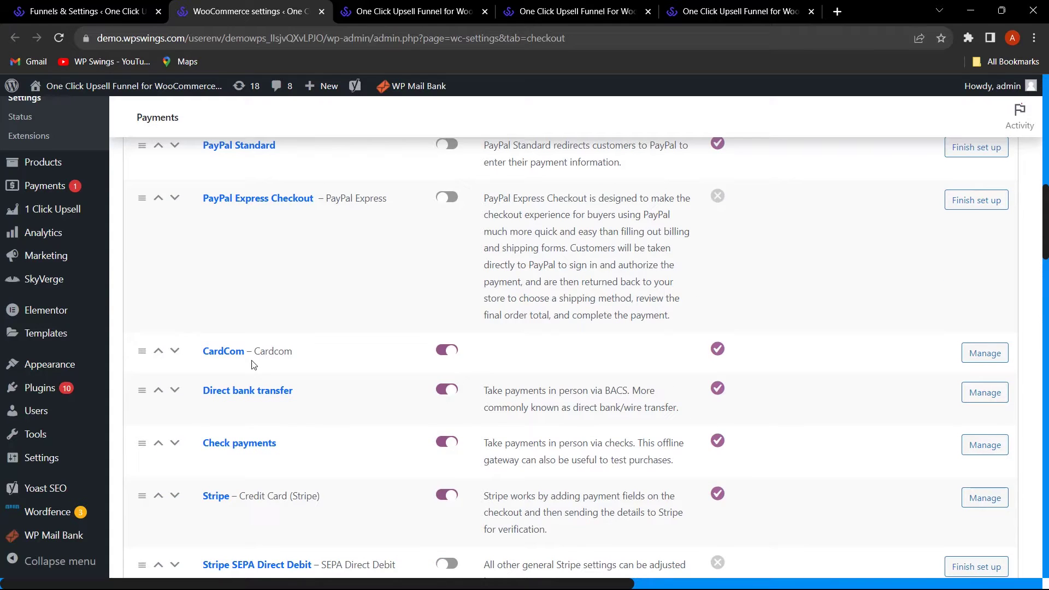
scroll(363, 384, "down", 1)
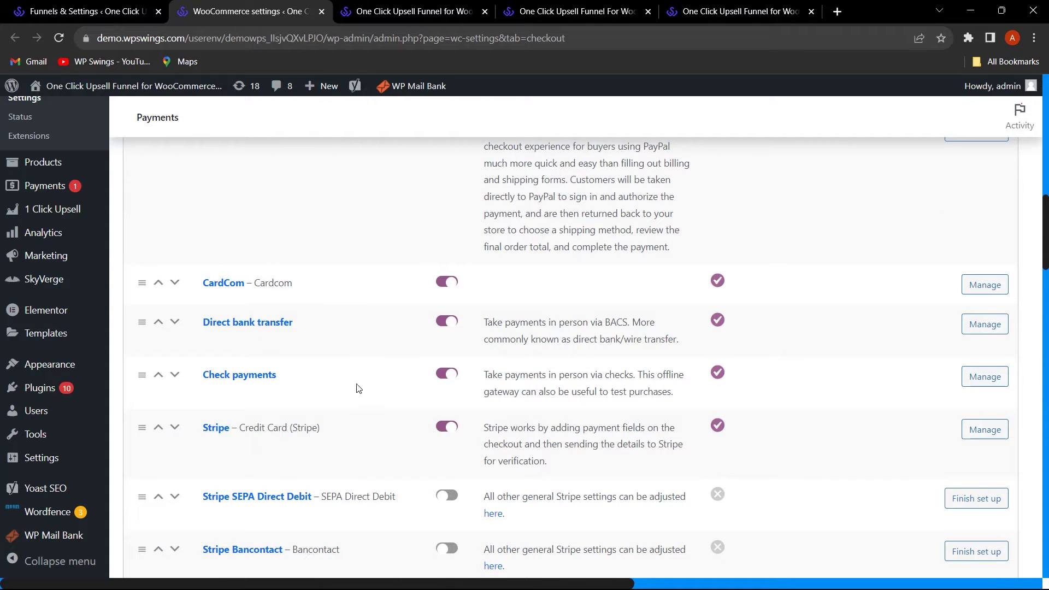
scroll(385, 453, "down", 2)
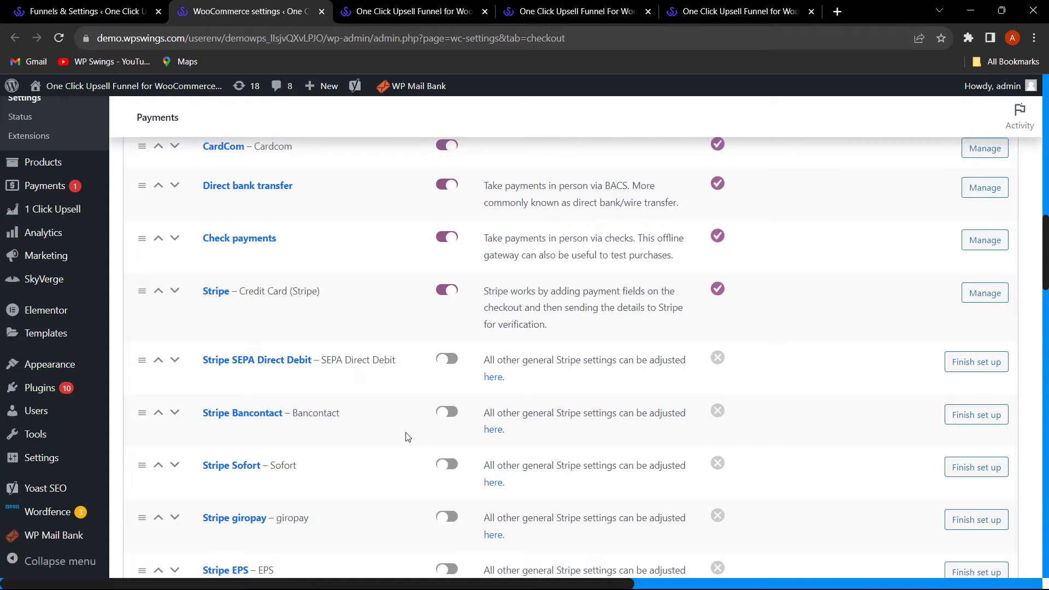
scroll(390, 459, "up", 4)
scroll(391, 461, "up", 9)
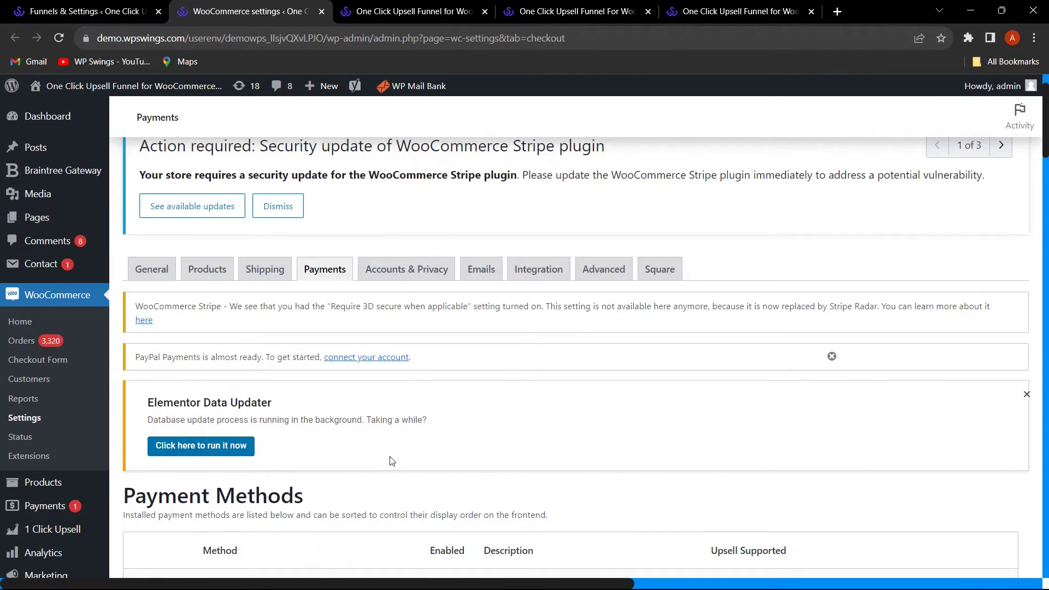
scroll(386, 461, "down", 3)
scroll(398, 446, "down", 2)
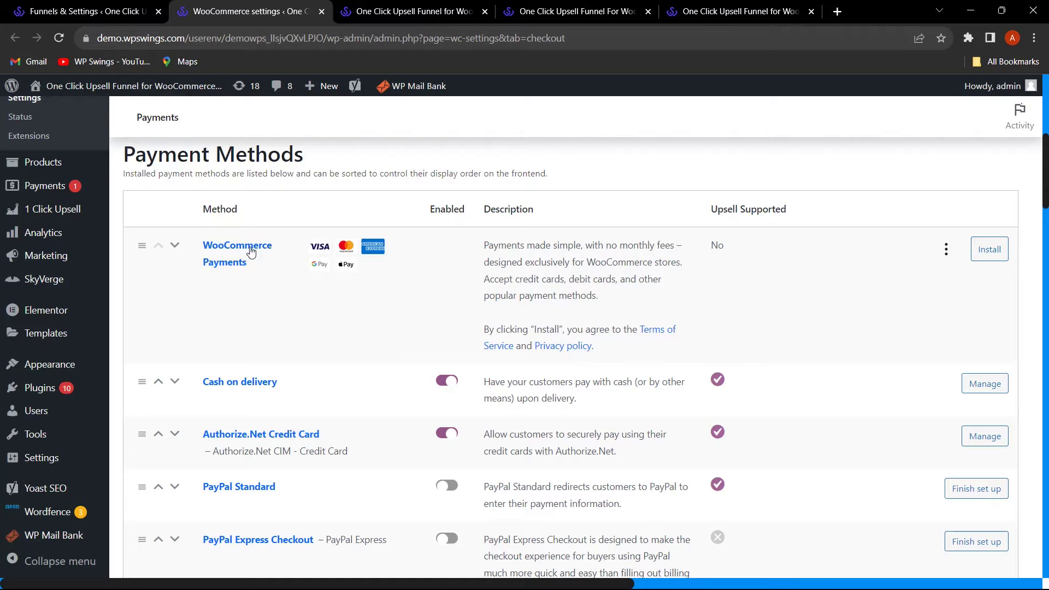
Step: Return to the upsell plugin's Global Settings and review all options from Enable Upsell to Global Custom JS
left_click(102, 8)
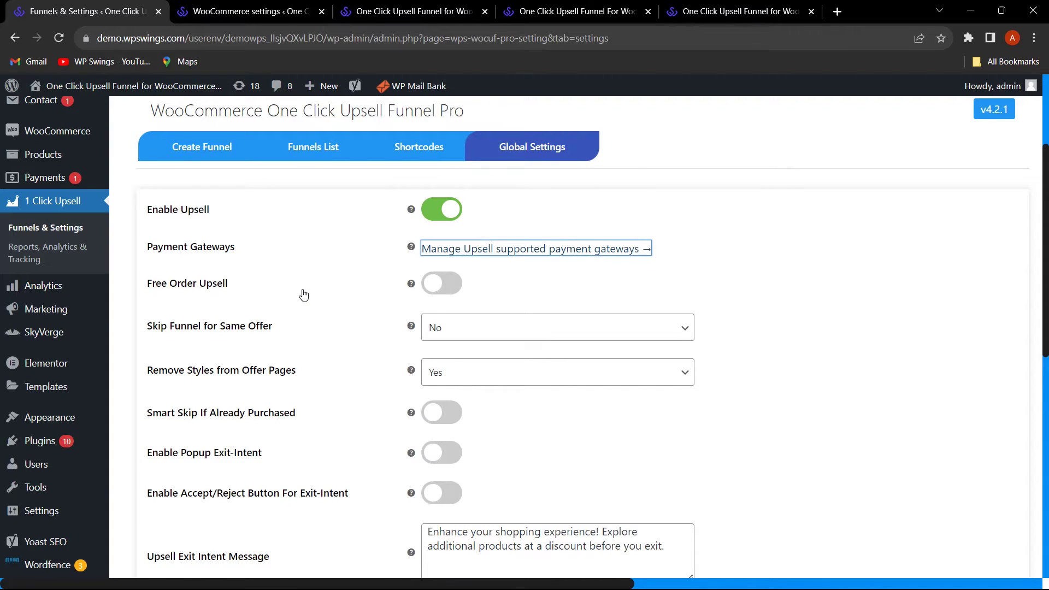
scroll(304, 295, "down", 2)
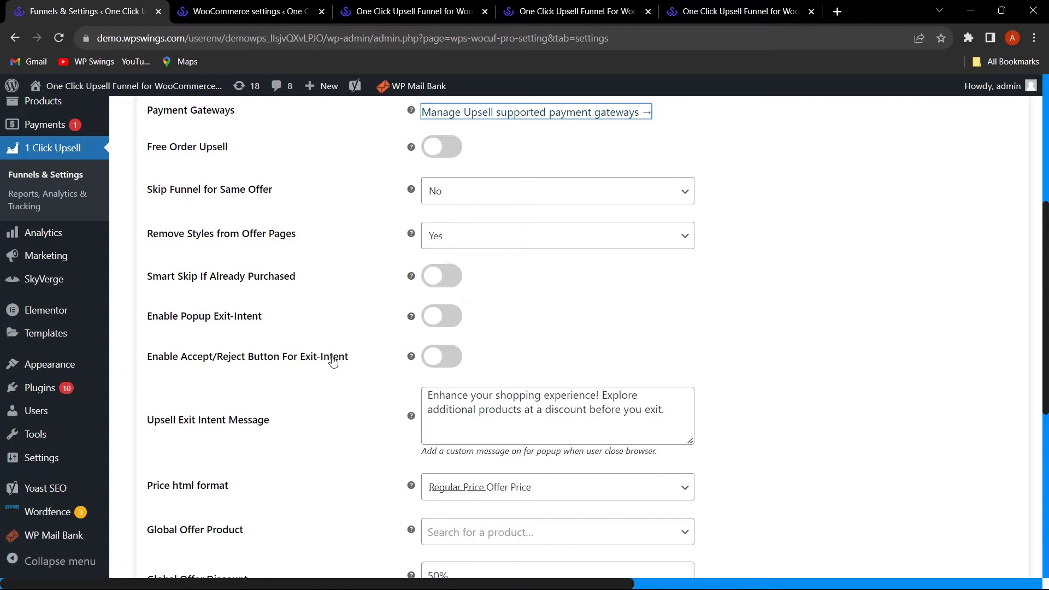
scroll(319, 387, "down", 3)
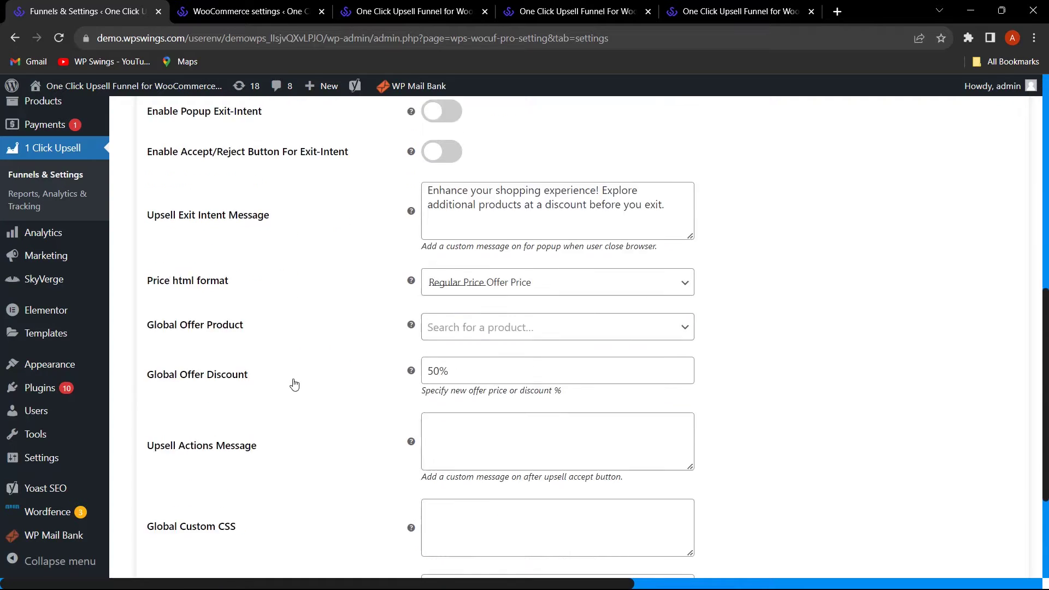
scroll(294, 385, "down", 1)
scroll(313, 461, "down", 2)
scroll(316, 457, "up", 3)
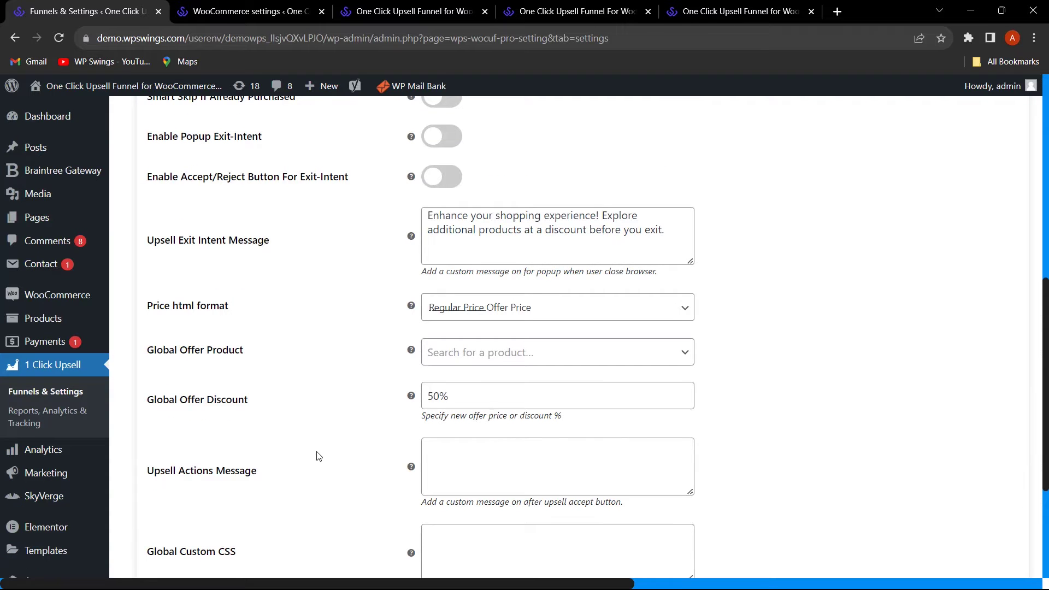
scroll(319, 457, "up", 6)
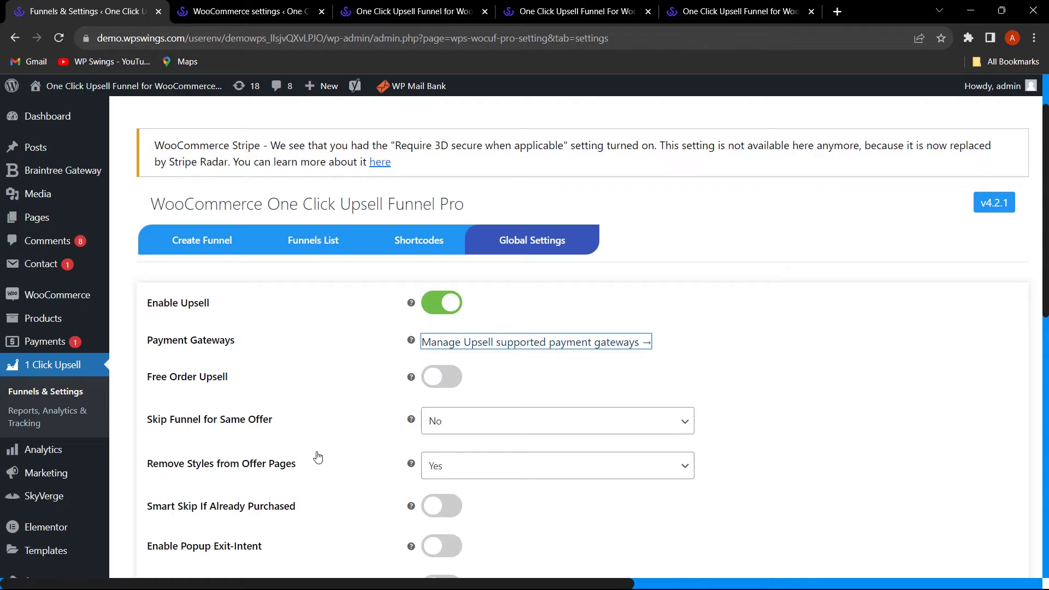
scroll(317, 457, "down", 3)
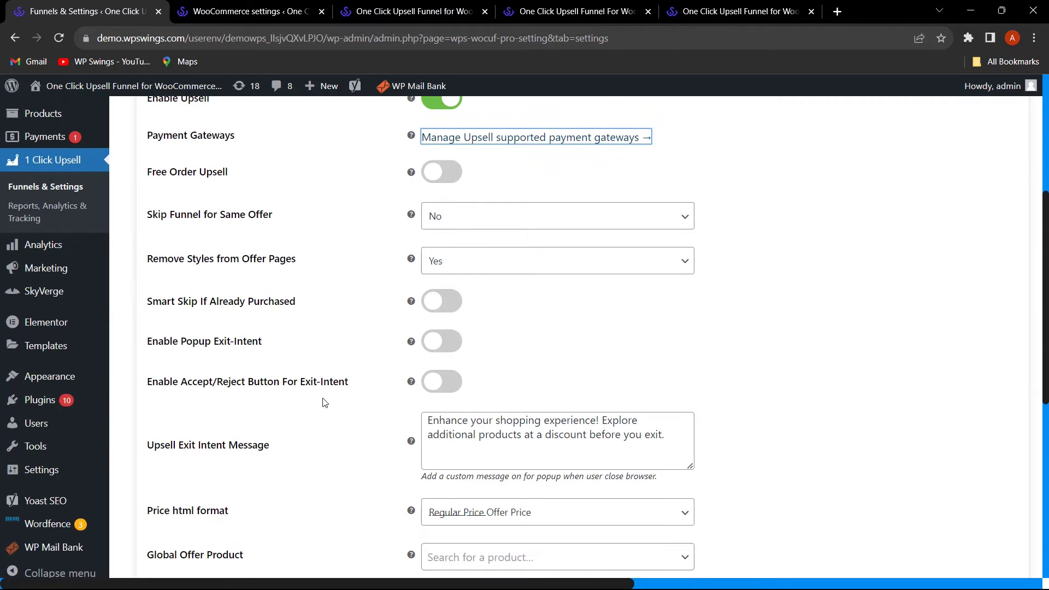
scroll(322, 404, "down", 4)
scroll(325, 396, "down", 3)
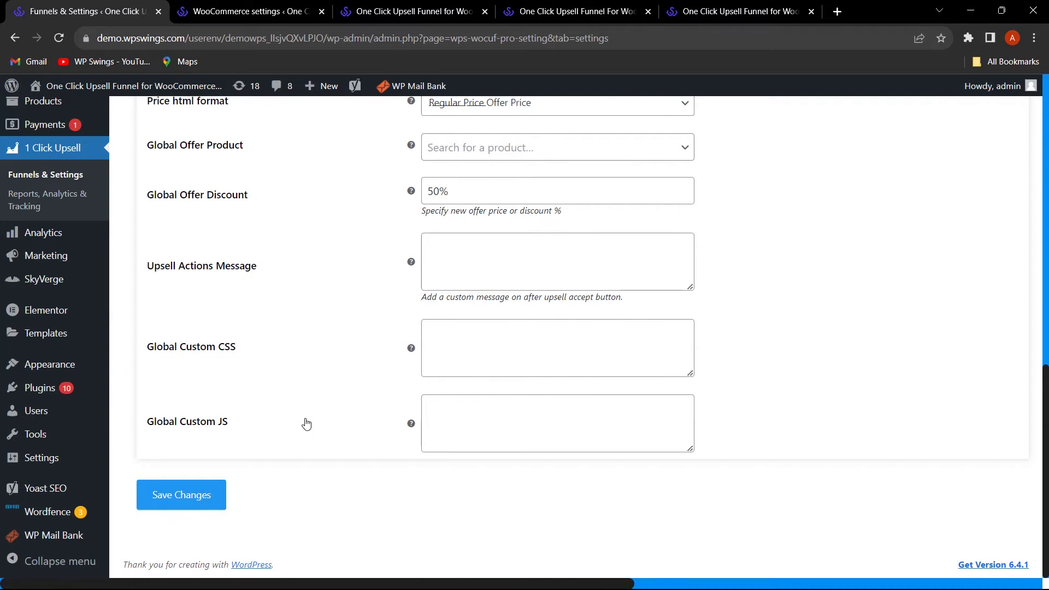
scroll(306, 429, "up", 3)
scroll(306, 415, "up", 4)
scroll(298, 399, "down", 5)
scroll(328, 418, "up", 9)
scroll(396, 426, "down", 4)
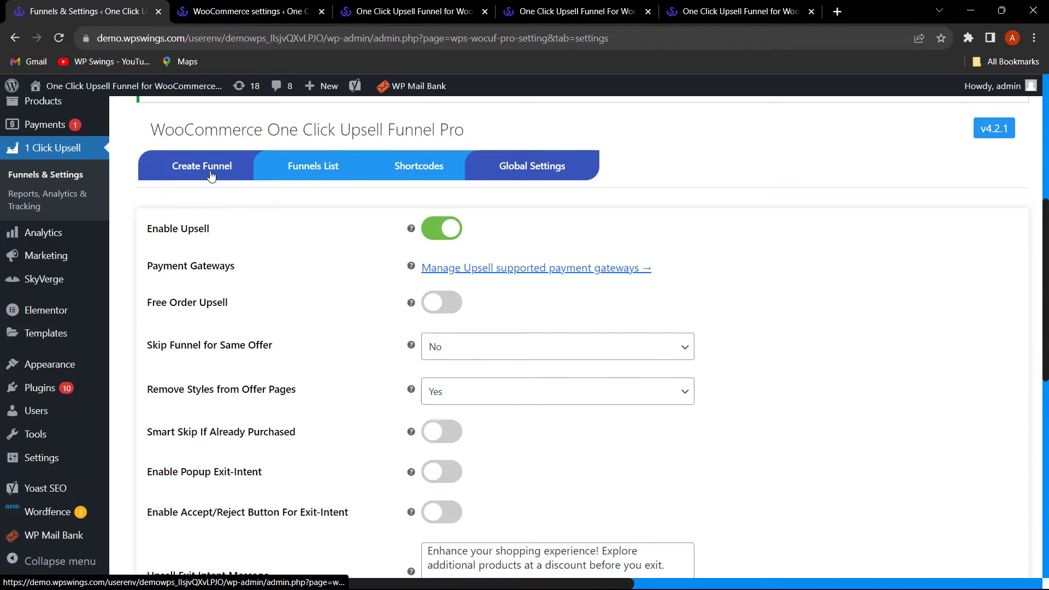
Step: Open the iPhone XR funnel from the funnels list for editing and rename it Funnel 1
left_click(314, 177)
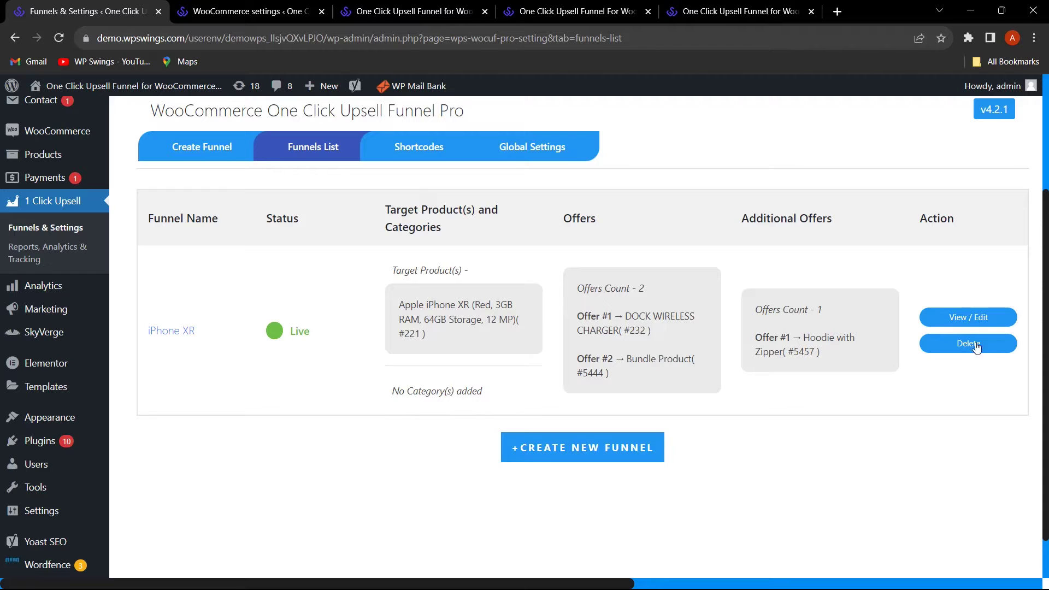
left_click(978, 322)
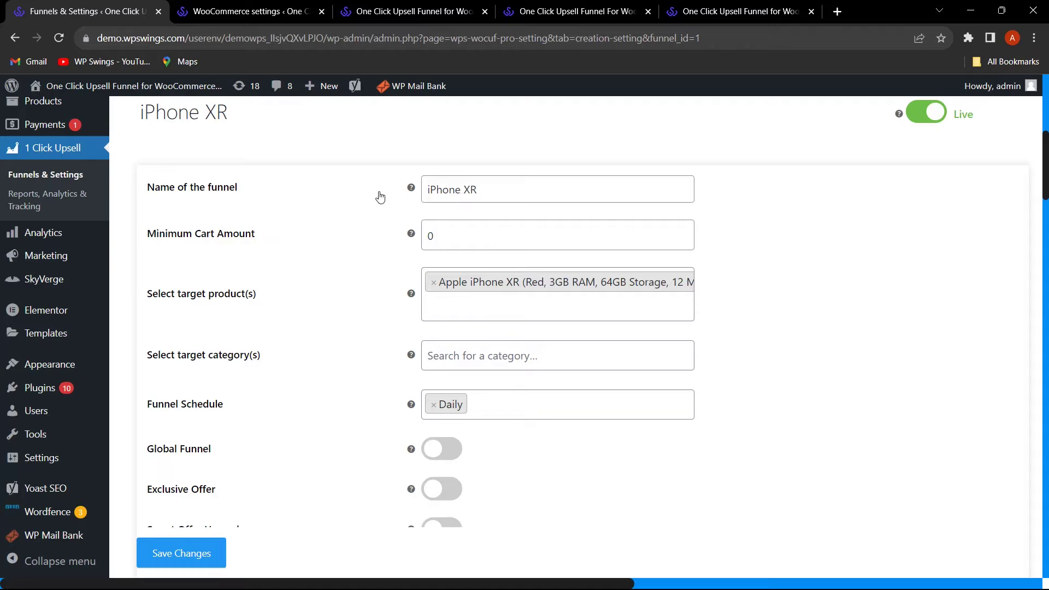
left_click_drag(497, 189, 381, 201)
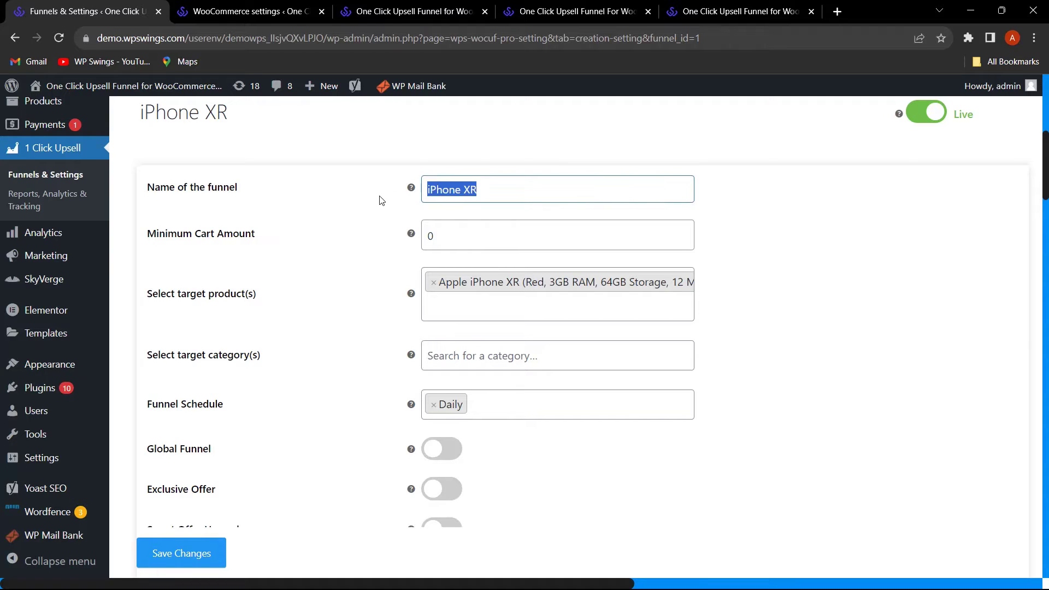
type("Funnel 1")
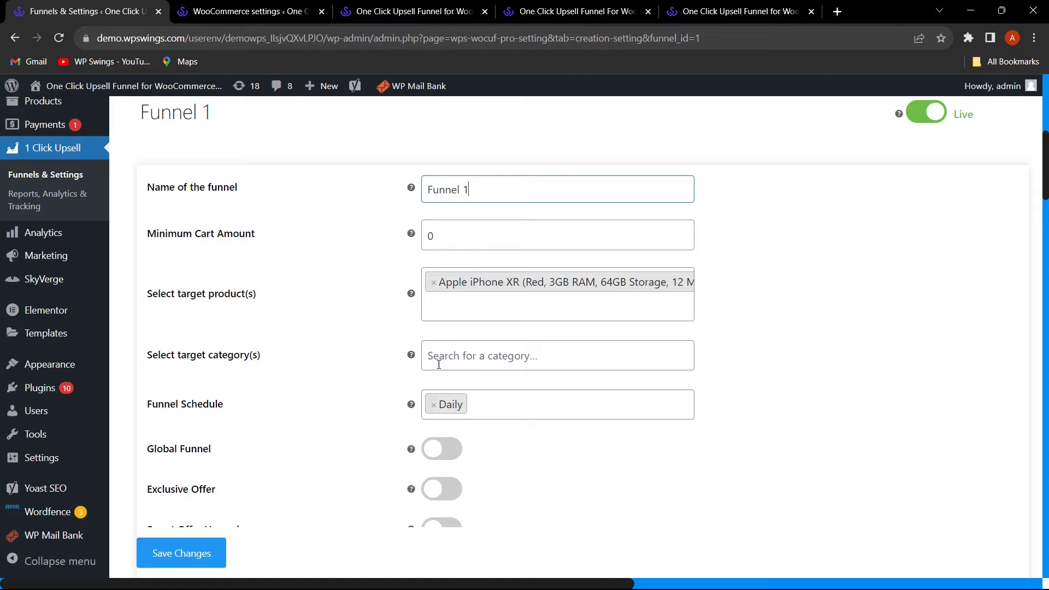
Step: Add the Music category as a target category of the funnel
left_click(469, 359)
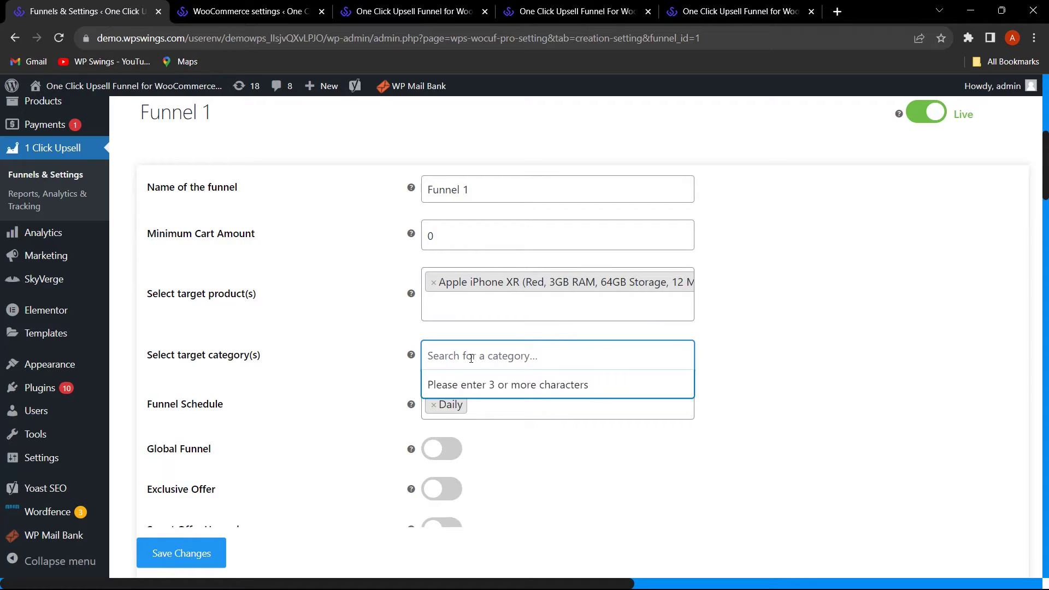
type("Music")
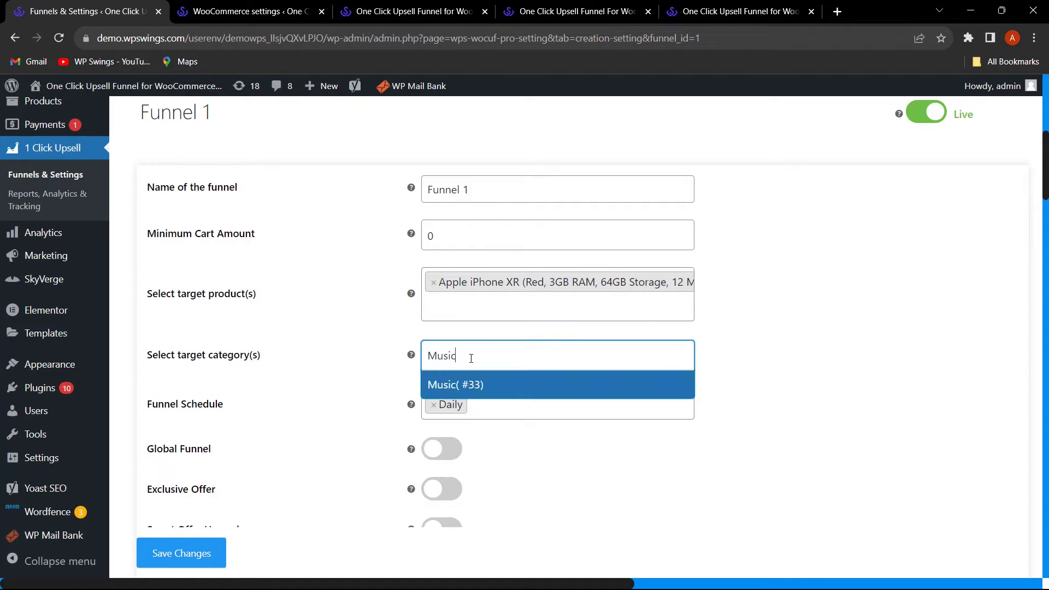
left_click(466, 390)
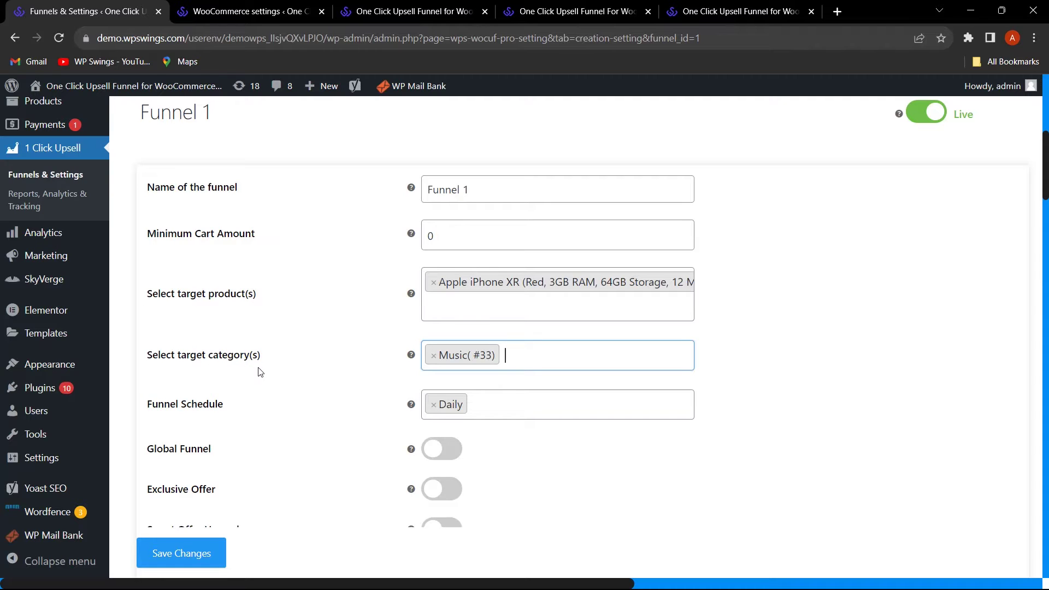
scroll(250, 373, "down", 1)
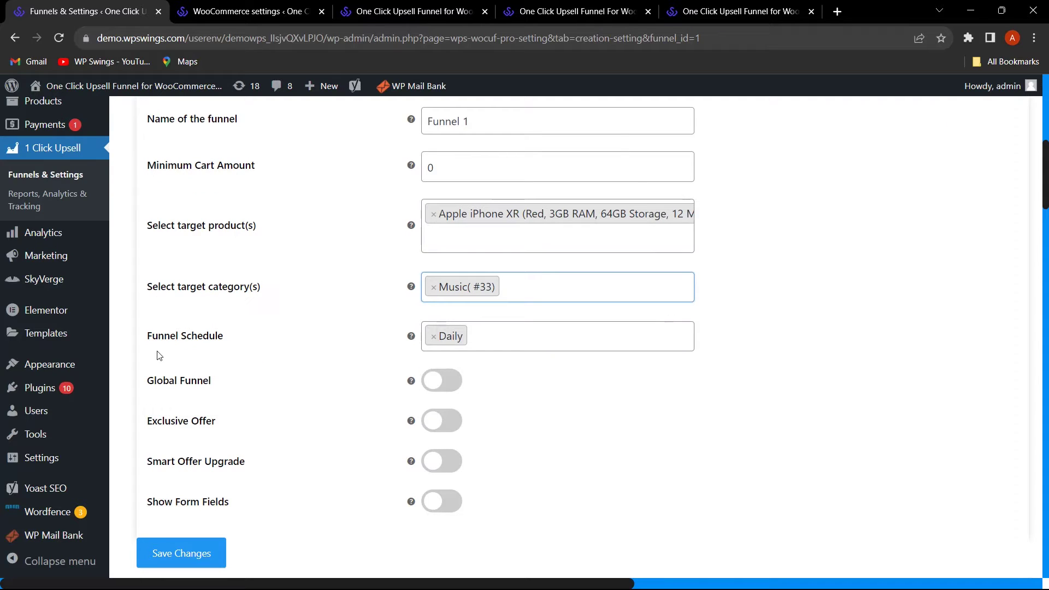
Step: Review the funnel's schedule, the switches from Global Funnel to Show Form Fields, and the Additional Funnel Offers section
left_click(328, 358)
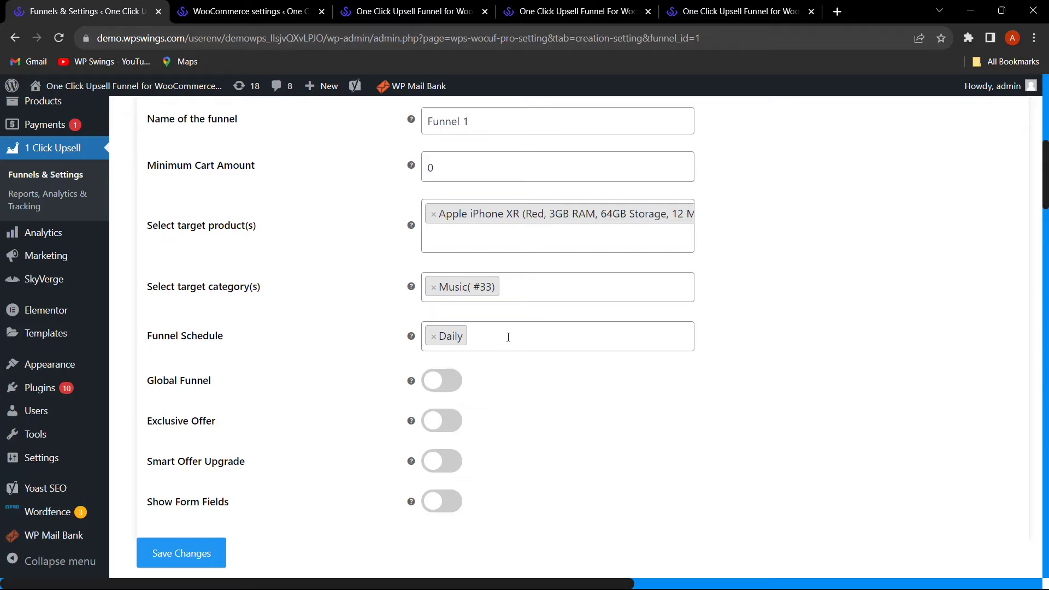
scroll(509, 338, "down", 1)
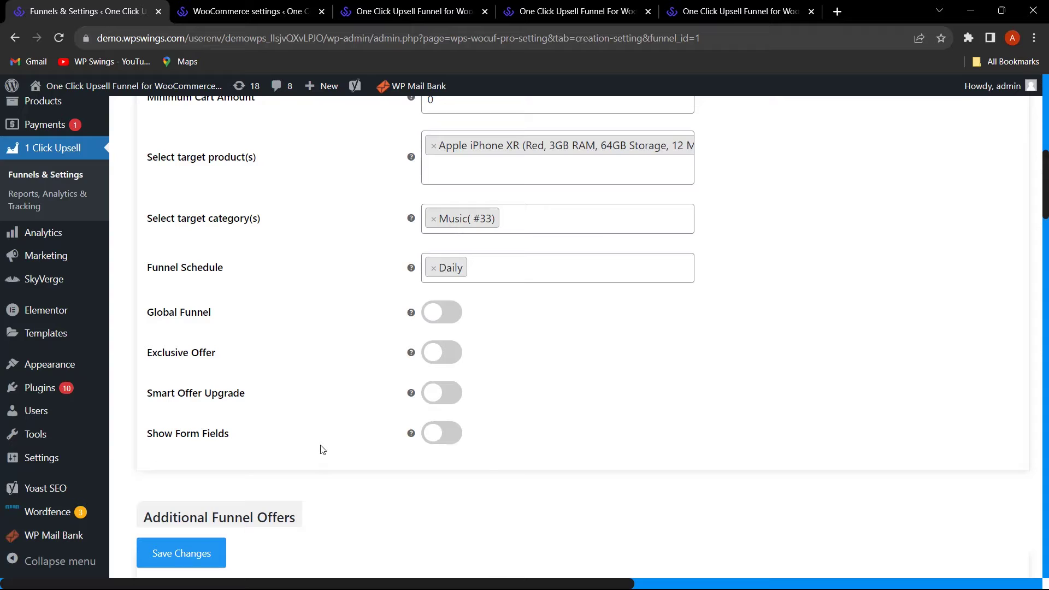
scroll(333, 445, "down", 2)
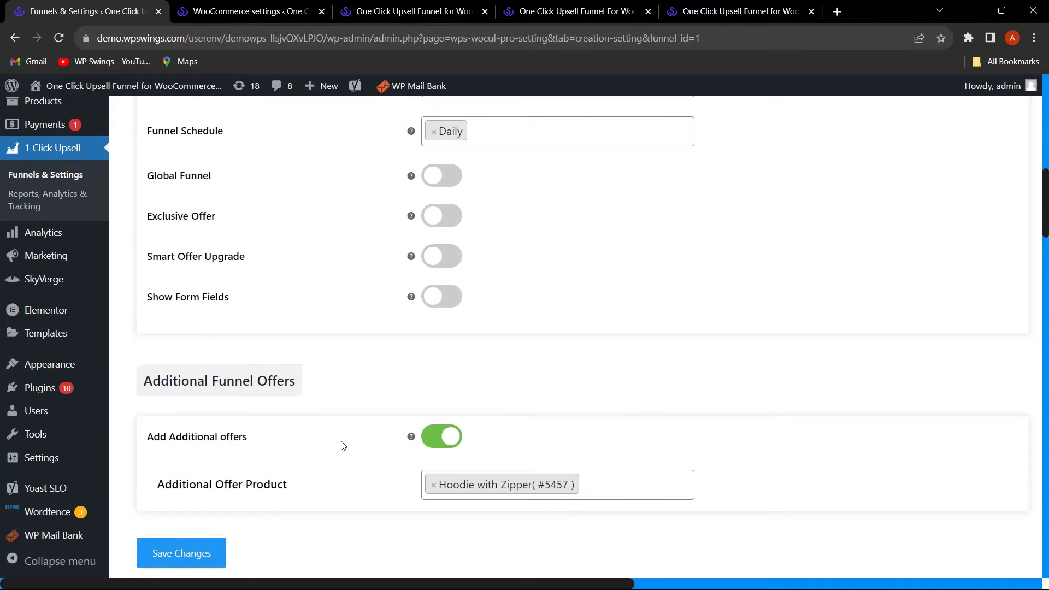
scroll(240, 418, "down", 1)
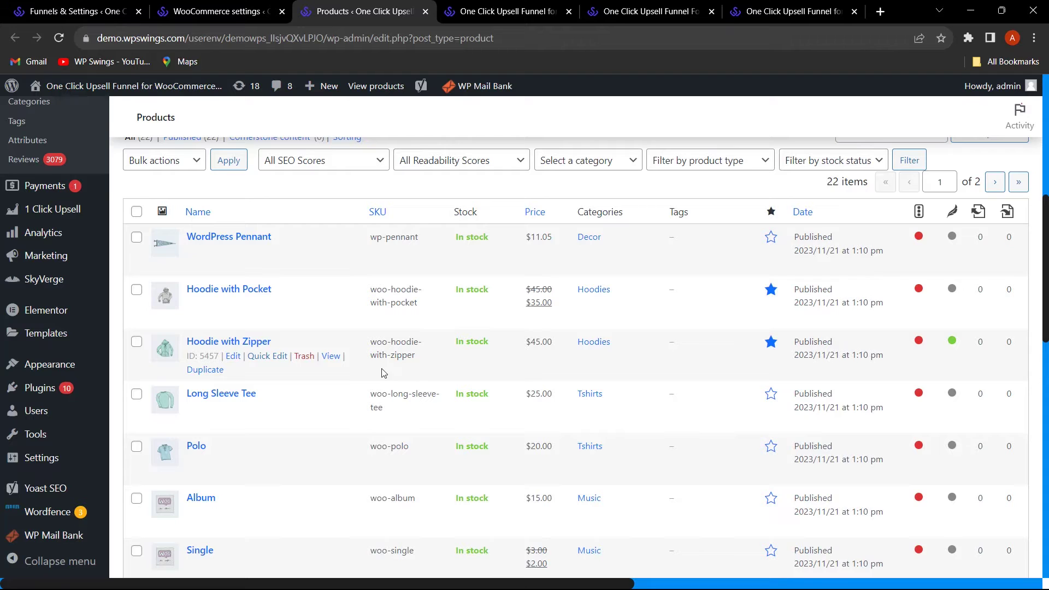
Step: Open the Hoodie with Zipper product for editing and examine its product image and gallery
left_click(234, 358)
scroll(398, 323, "down", 10)
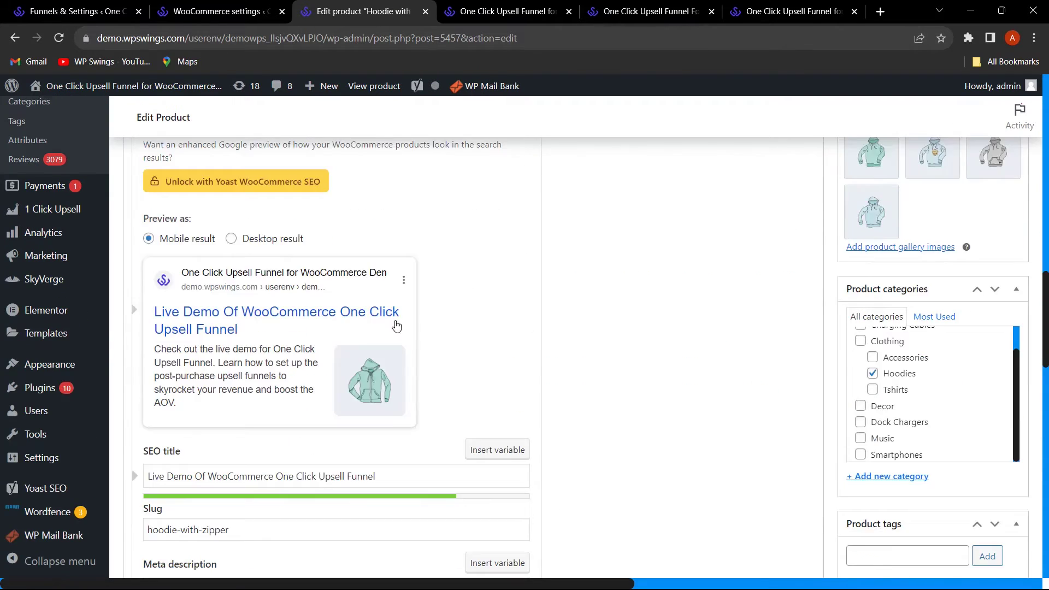
scroll(509, 363, "up", 5)
scroll(727, 364, "down", 1)
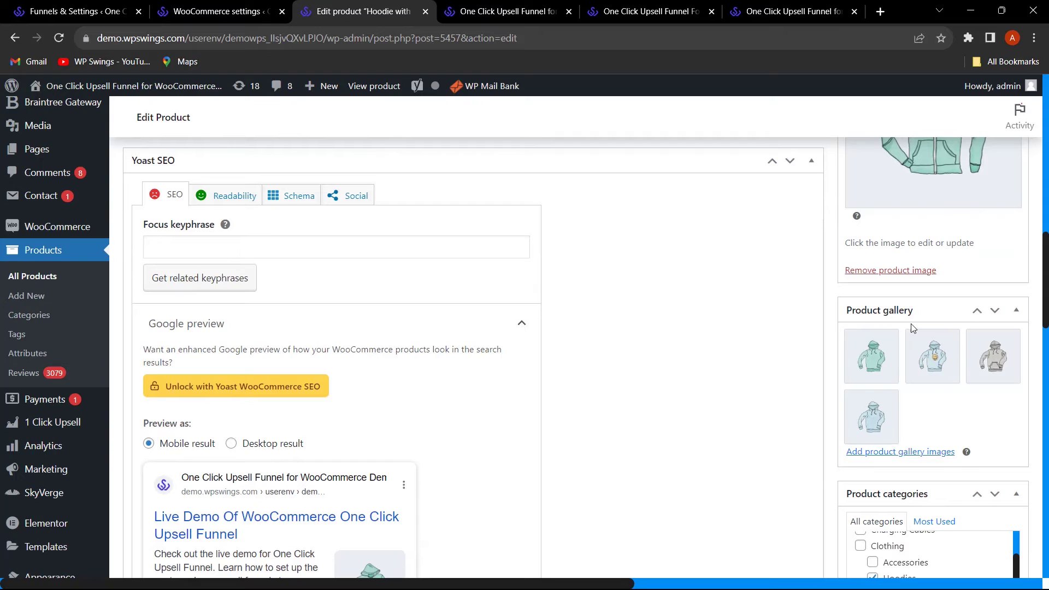
mouse_move(949, 365)
Step: Return to the funnel's settings and review Offer #1's product, discount, image and redirect options
left_click(85, 10)
scroll(367, 382, "down", 1)
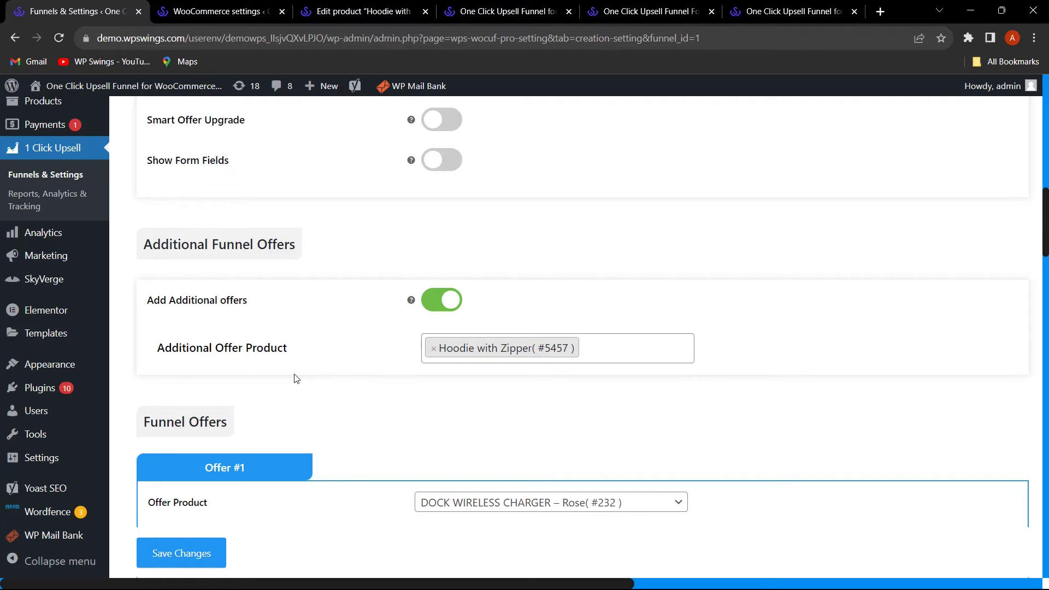
scroll(310, 370, "down", 3)
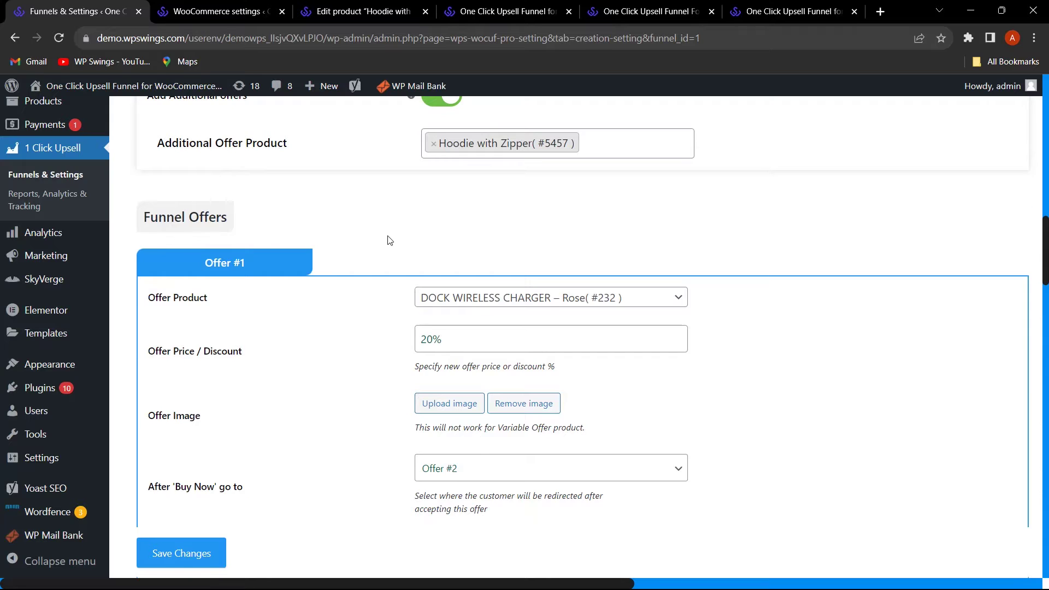
scroll(389, 239, "down", 2)
scroll(334, 265, "up", 1)
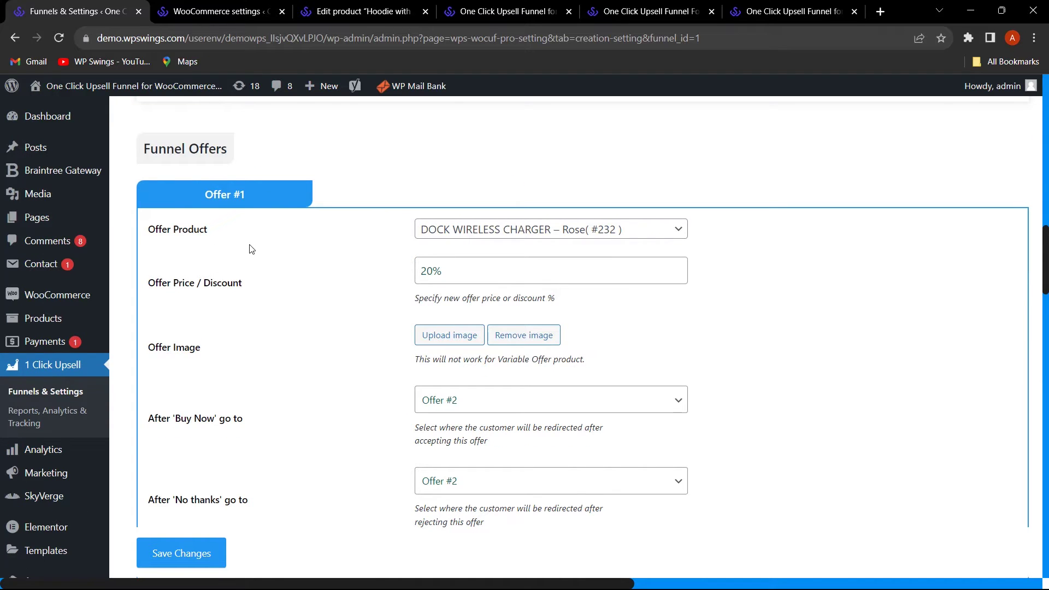
scroll(355, 252, "down", 6)
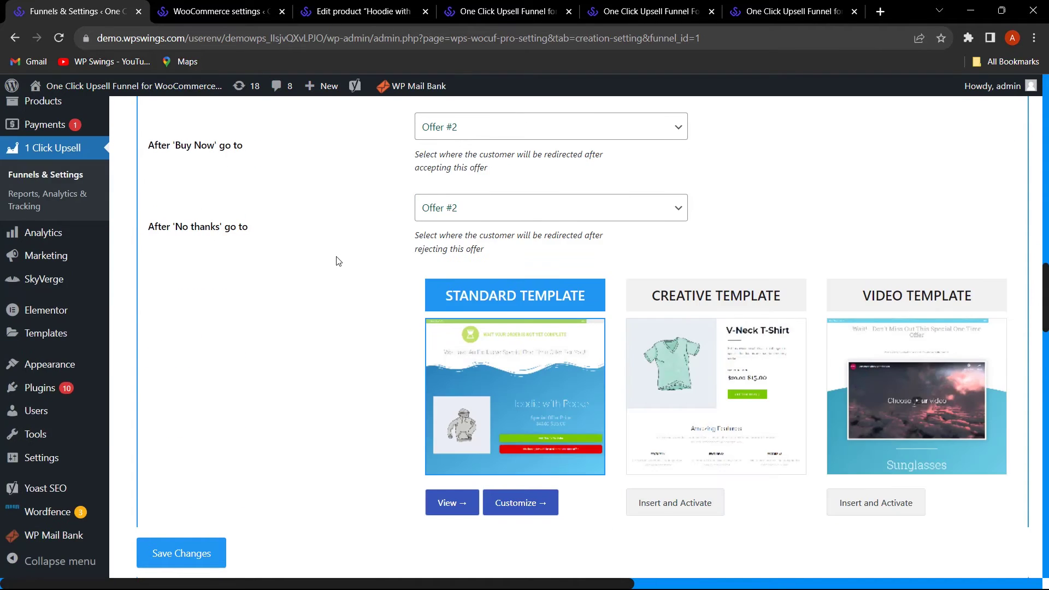
scroll(543, 267, "up", 2)
Step: Examine Offer #1's available offer templates and custom page link, continuing down to the start of Offer #2
scroll(543, 256, "down", 4)
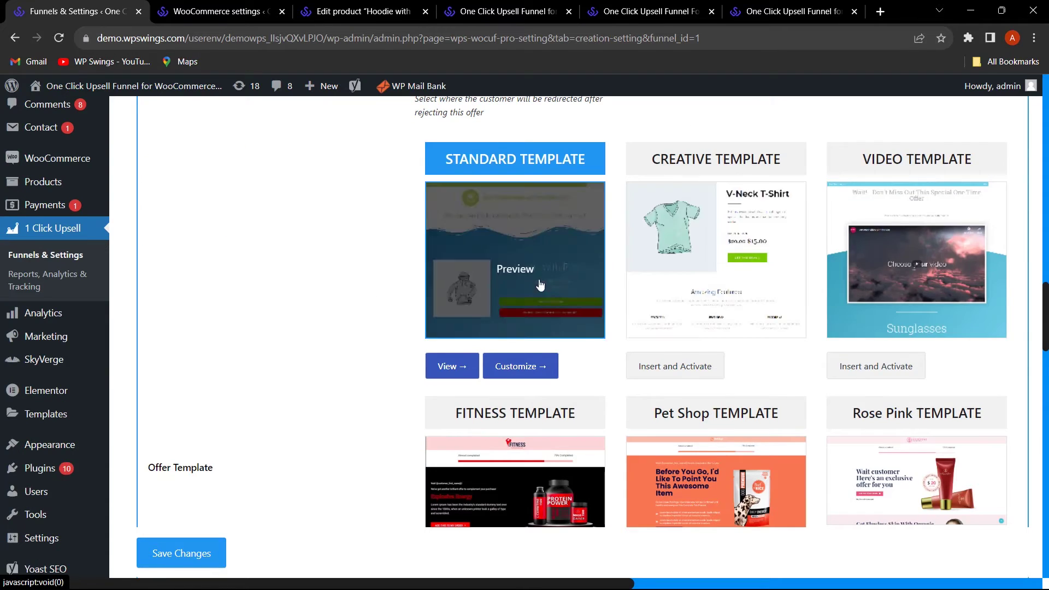
scroll(547, 284, "down", 2)
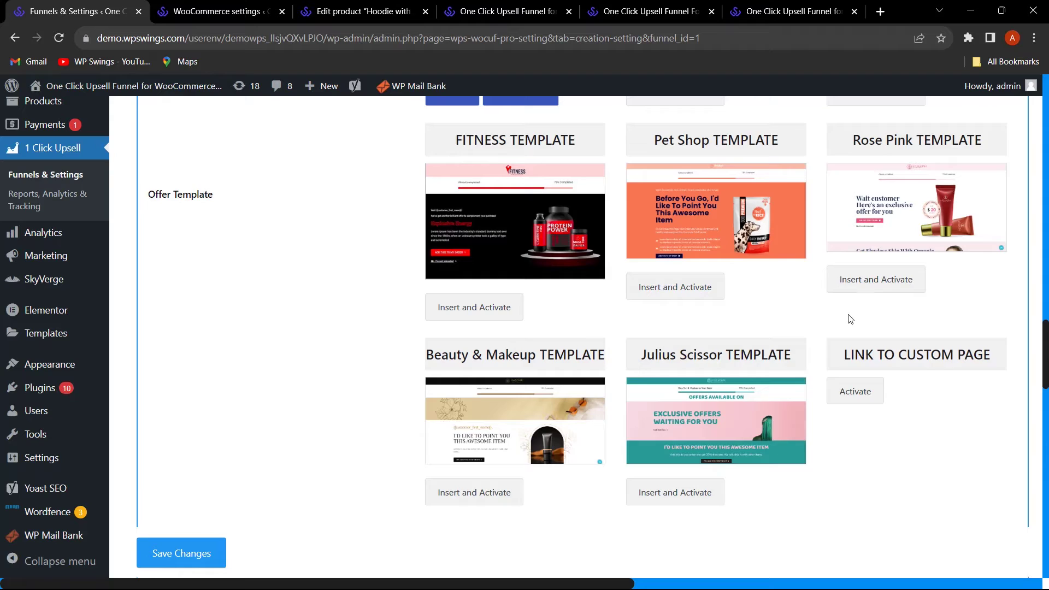
scroll(895, 377, "down", 1)
scroll(869, 378, "up", 1)
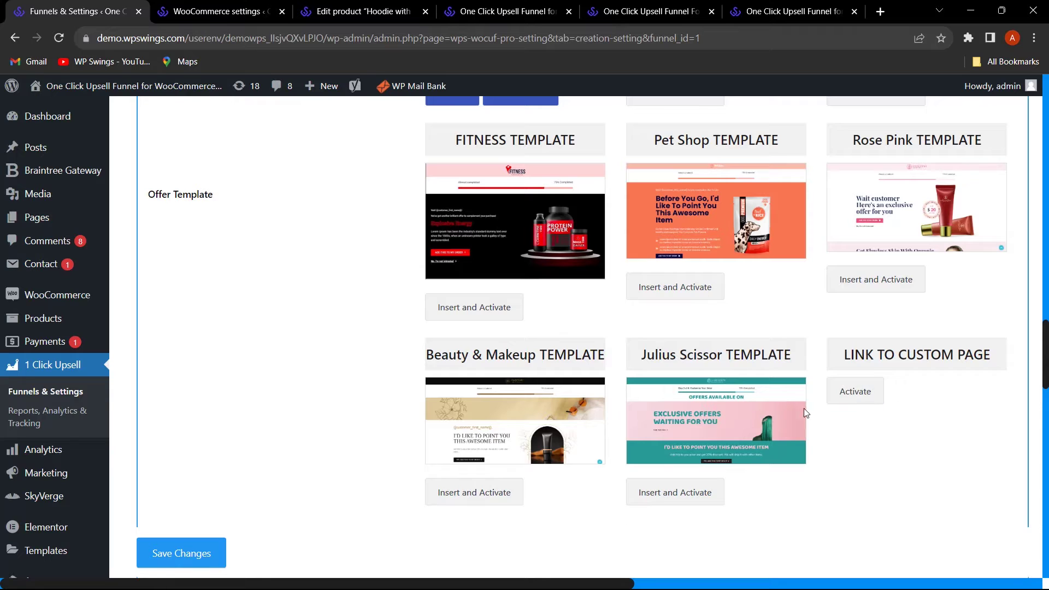
scroll(507, 313, "up", 3)
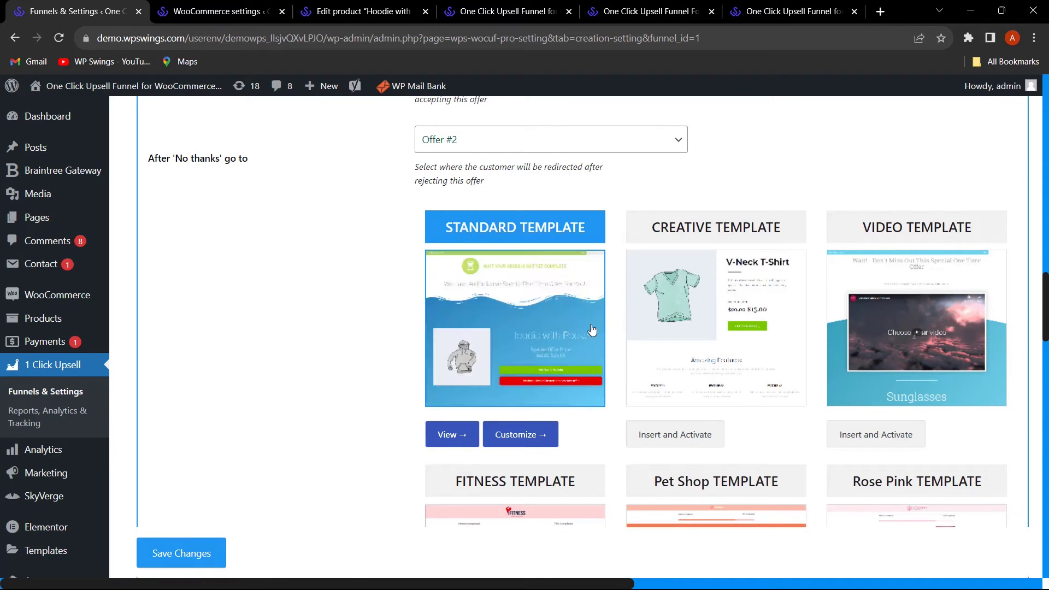
scroll(579, 322, "down", 6)
scroll(365, 327, "down", 2)
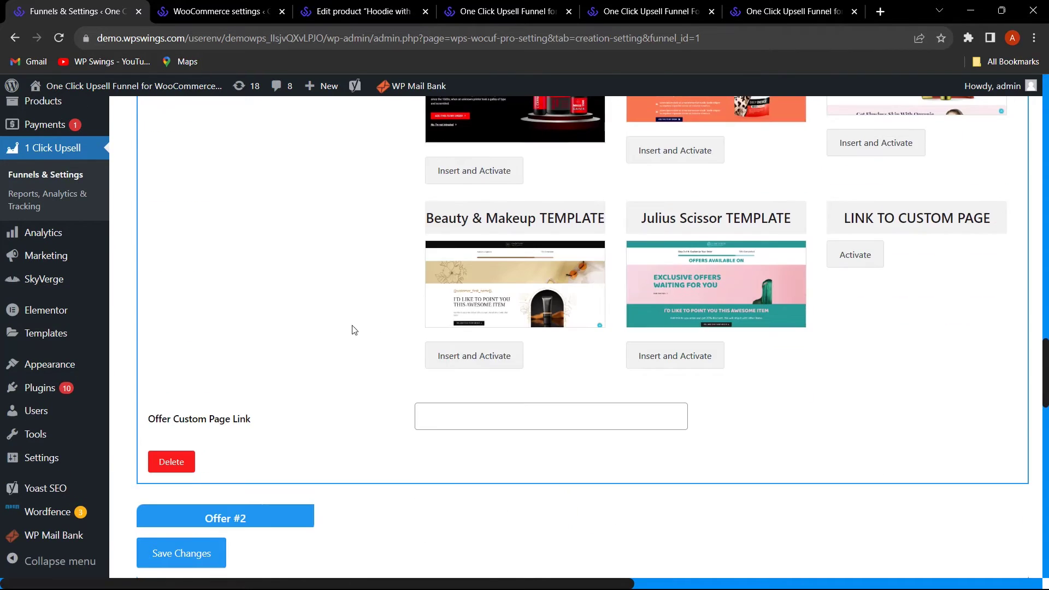
scroll(352, 333, "down", 1)
scroll(354, 328, "down", 3)
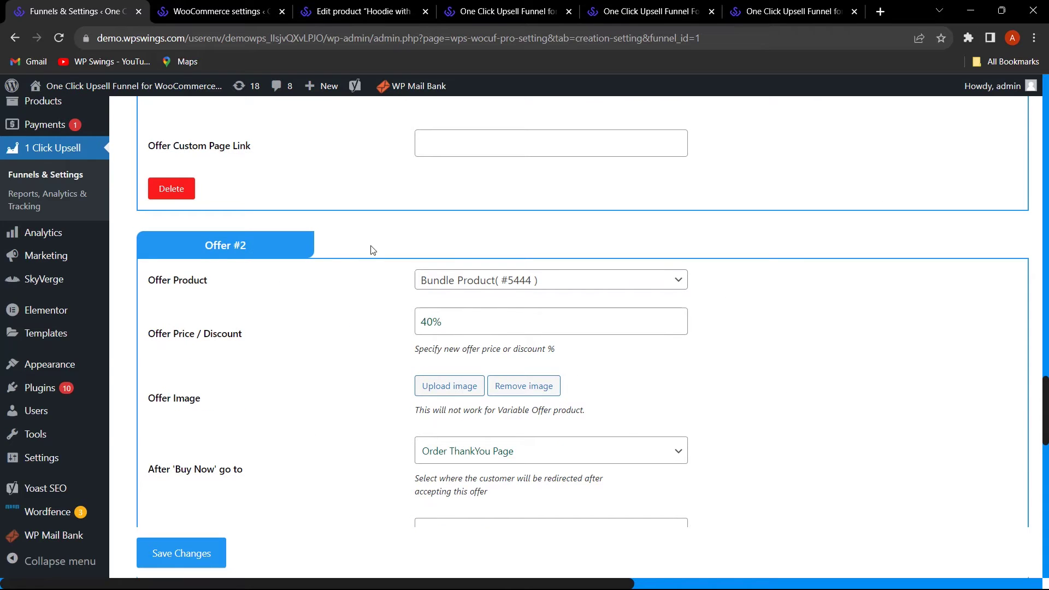
Step: Go back over Offer #1's discount, offer image and the redirects after 'Buy Now' and 'No thanks'
scroll(342, 250, "up", 20)
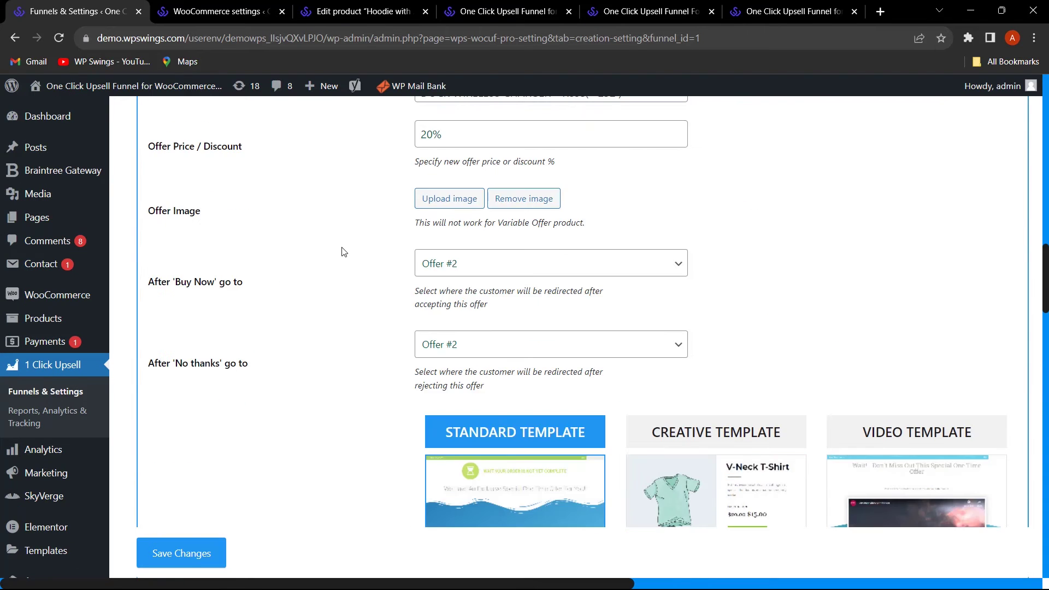
scroll(340, 286, "down", 2)
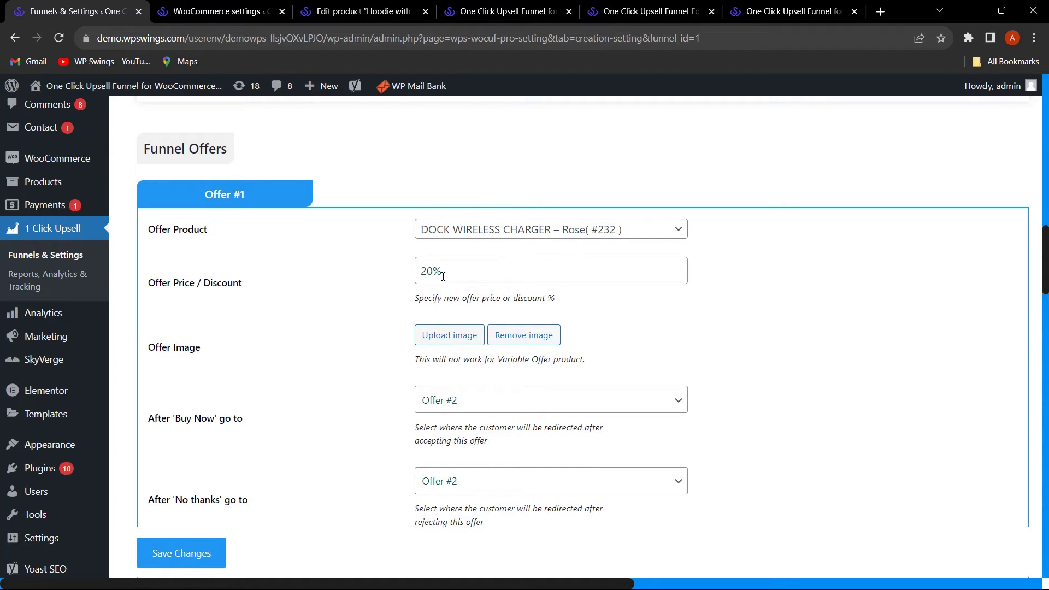
scroll(792, 323, "down", 2)
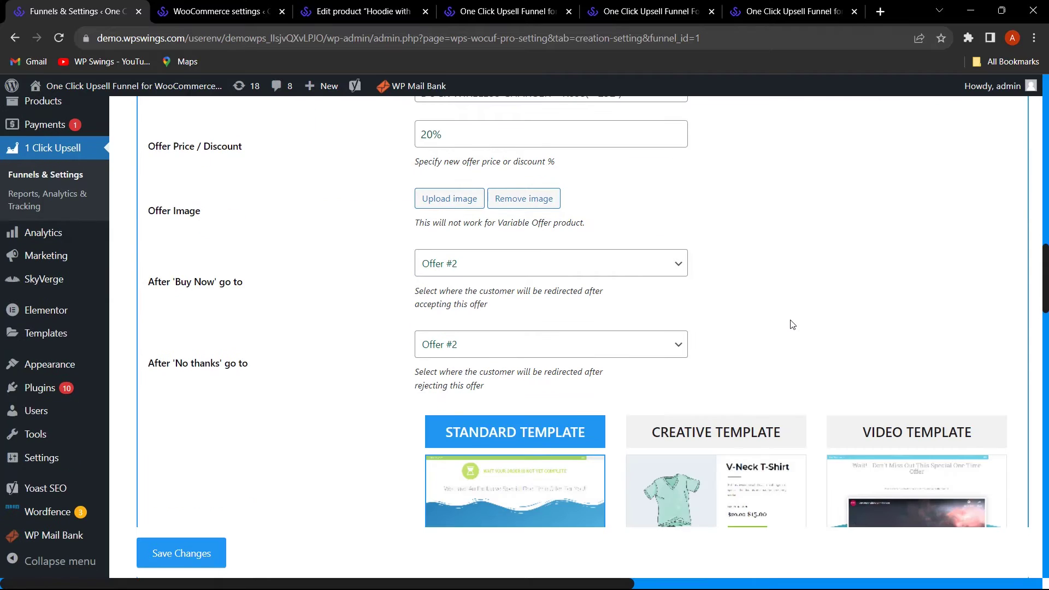
scroll(795, 324, "down", 1)
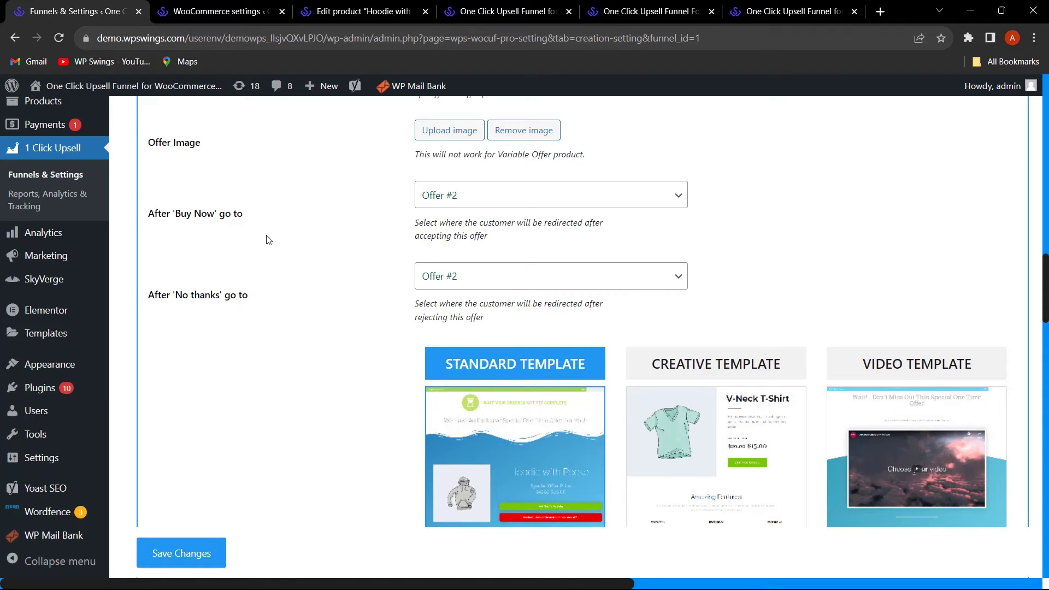
Step: Look through the Offer #1 templates again and check the product and discount settings of Offer #2
scroll(312, 317, "down", 4)
scroll(313, 319, "down", 9)
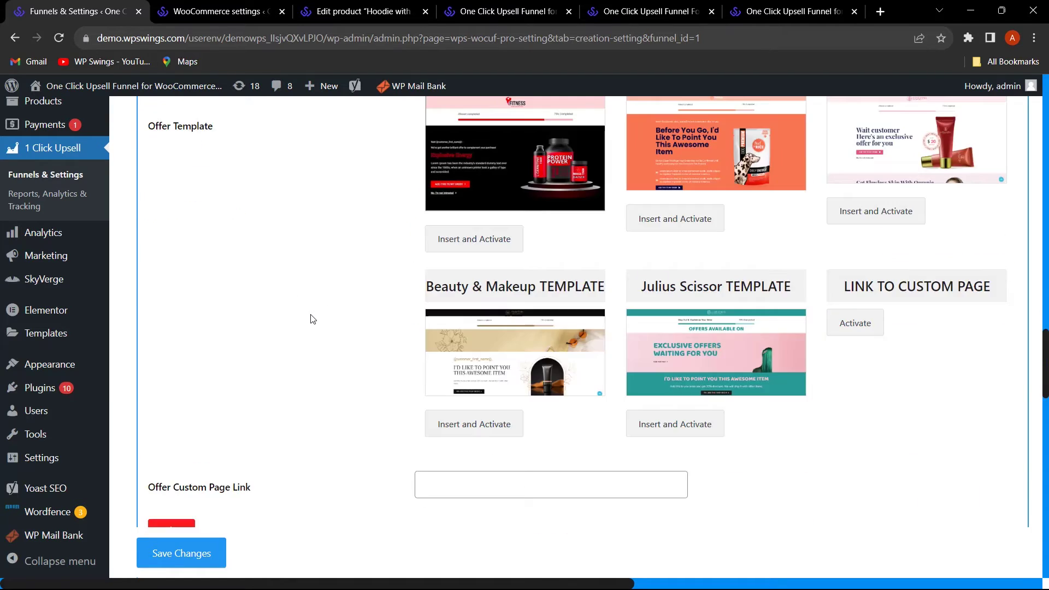
scroll(324, 309, "up", 9)
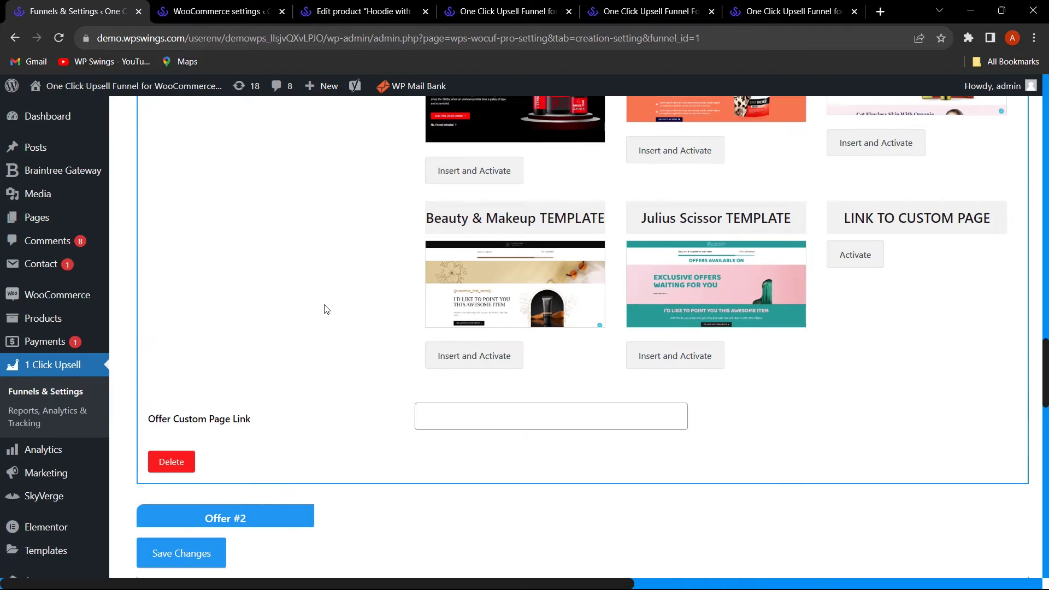
scroll(326, 309, "up", 1)
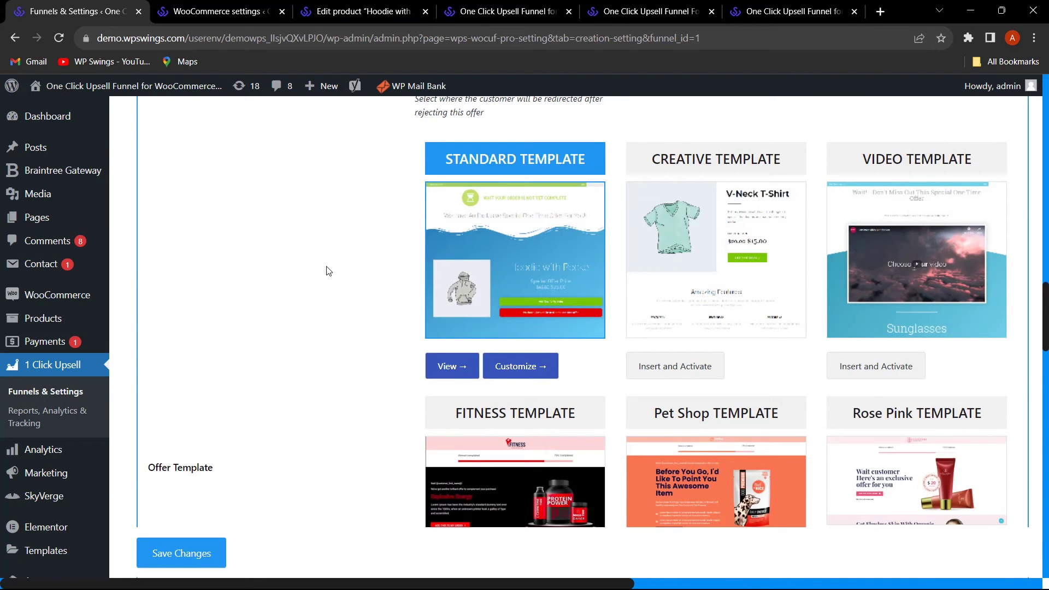
scroll(327, 273, "down", 13)
scroll(300, 238, "up", 3)
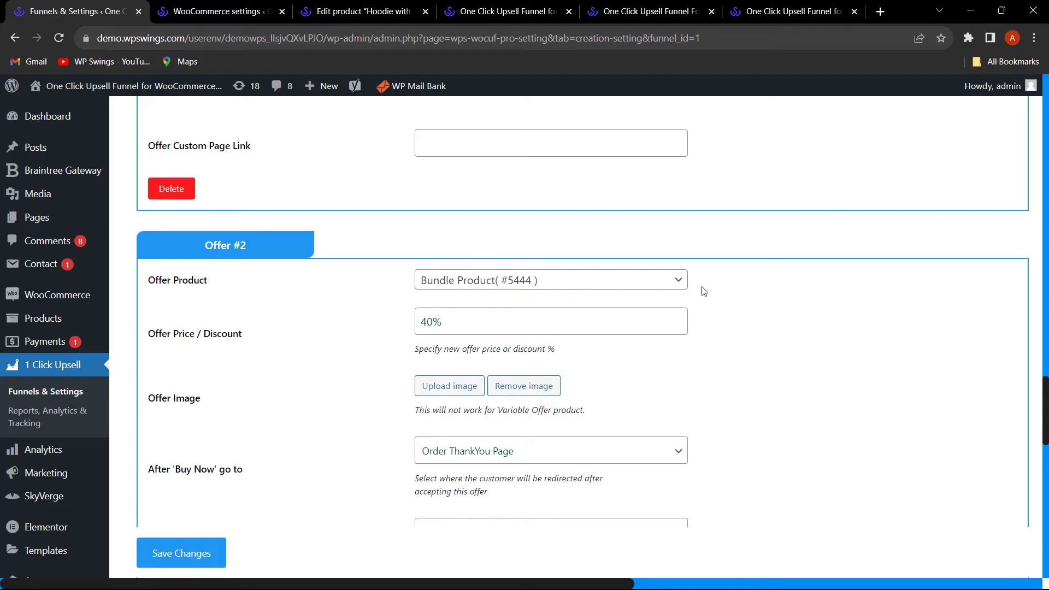
Step: Locate Bundle Product in the products list and open the installed plugins in a new tab to check for WooCommerce Product Bundles
left_click(358, 7)
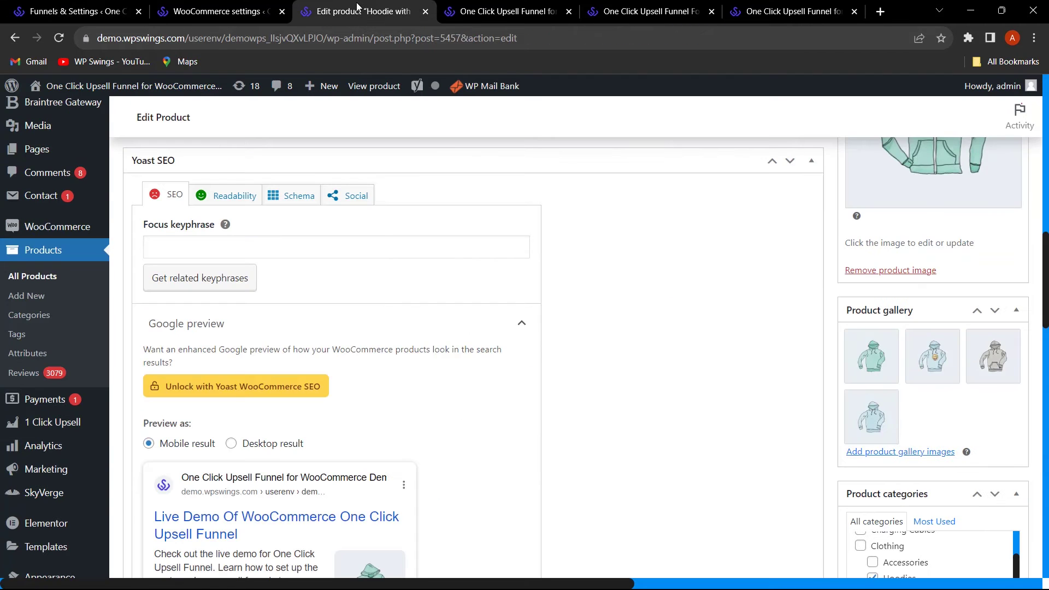
left_click(36, 277)
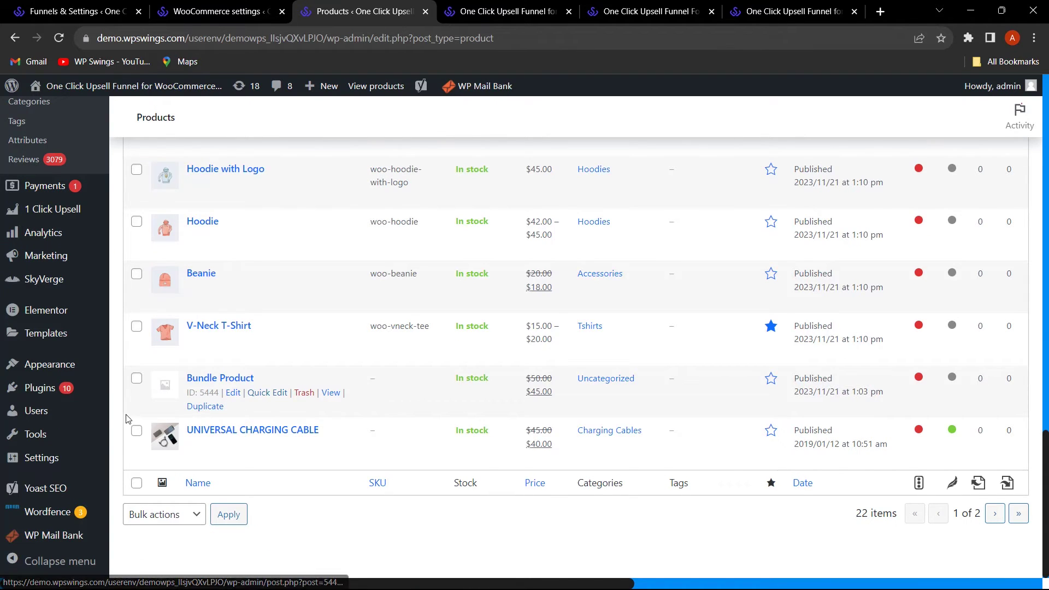
right_click(48, 392)
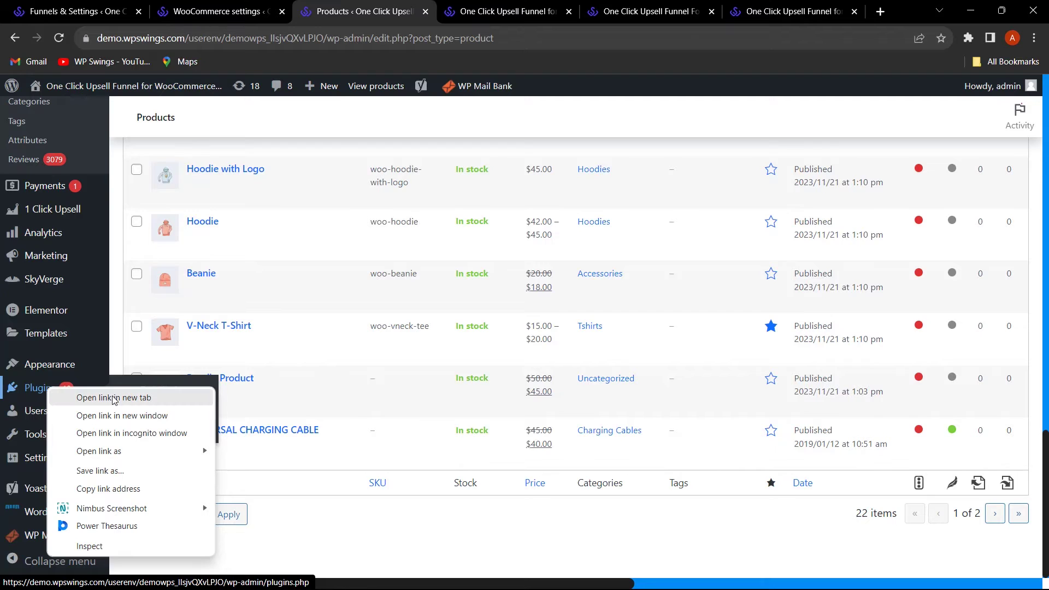
left_click(114, 398)
key("ctrl+Tab")
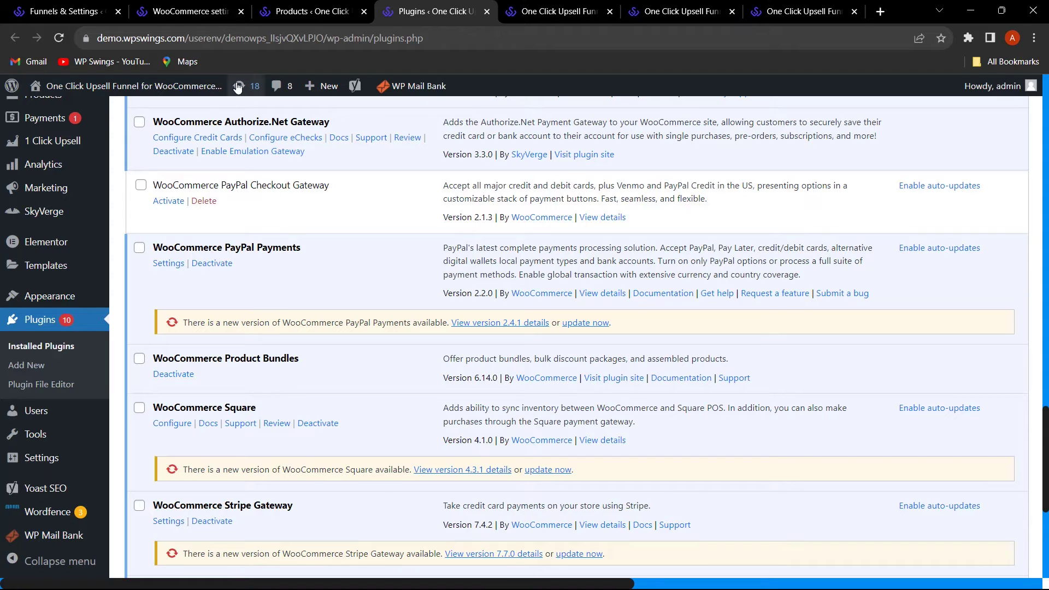
Step: Return to the products list, open Bundle Product for editing and inspect the available product types in its product data
left_click(309, 10)
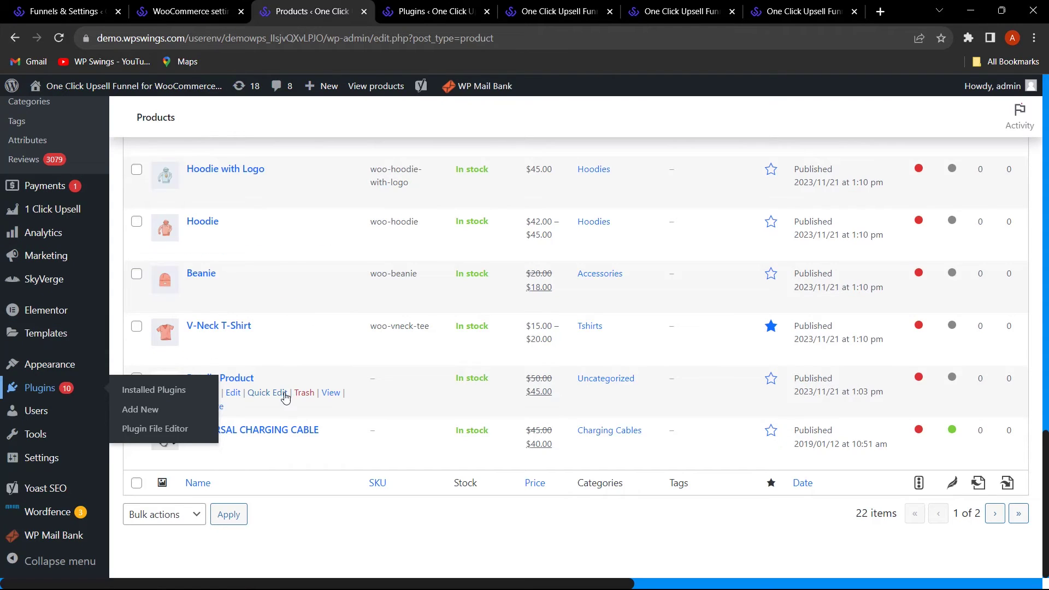
left_click(234, 399)
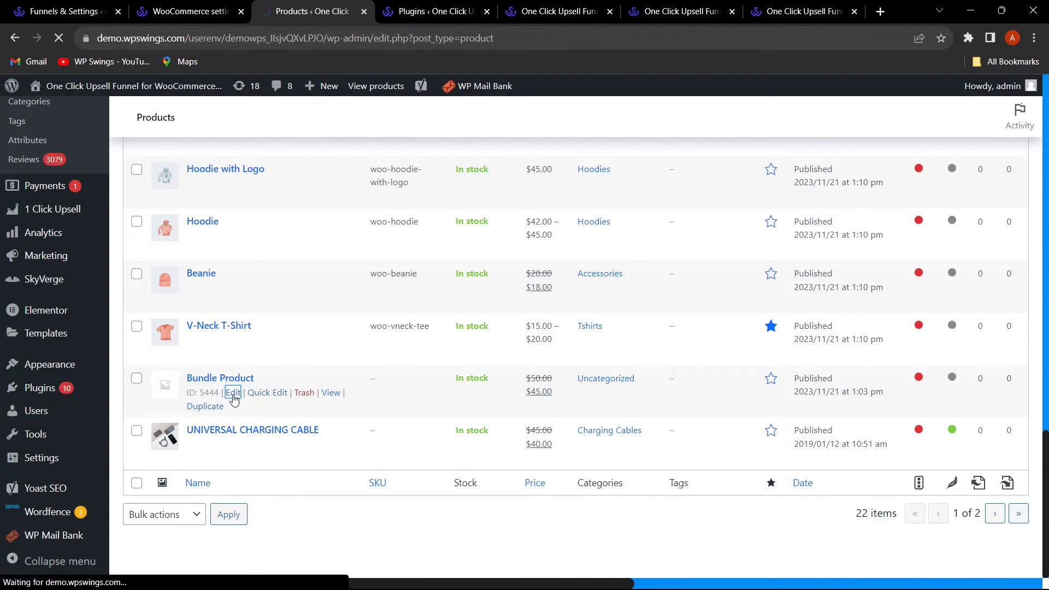
scroll(332, 322, "down", 5)
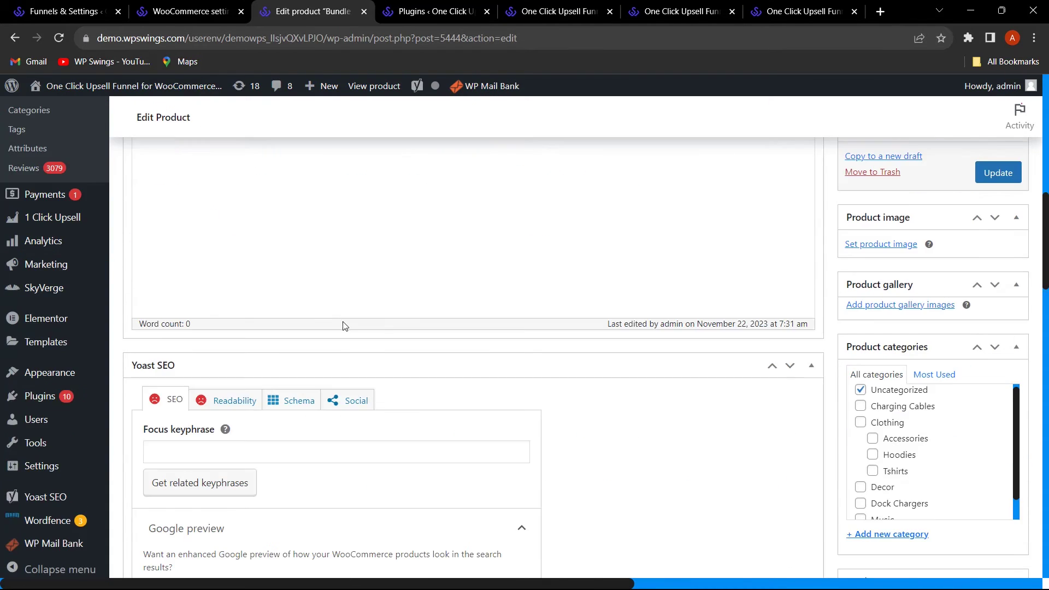
scroll(345, 325, "down", 15)
left_click(309, 172)
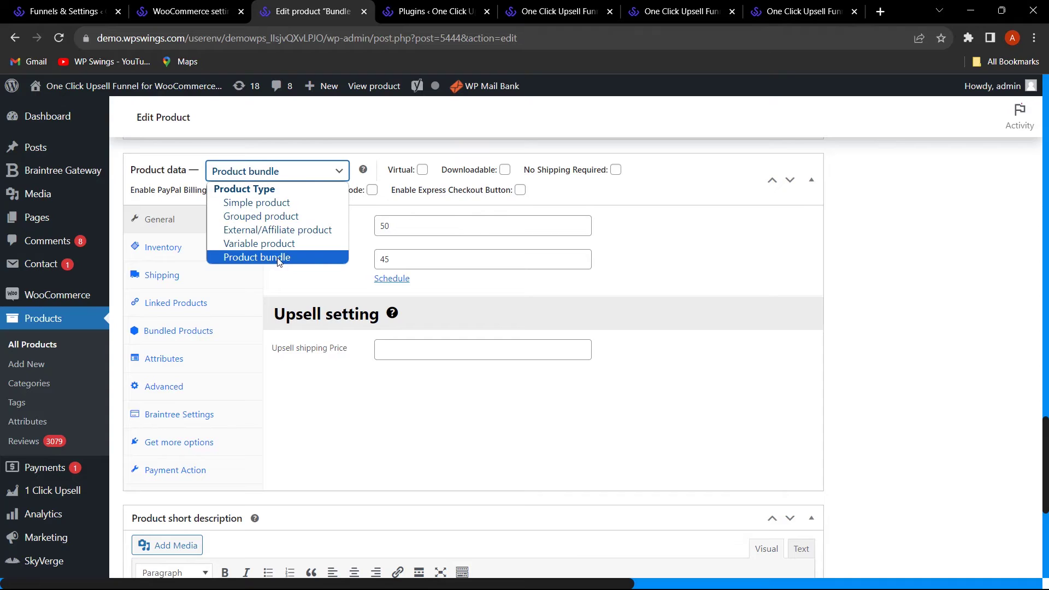
left_click(320, 292)
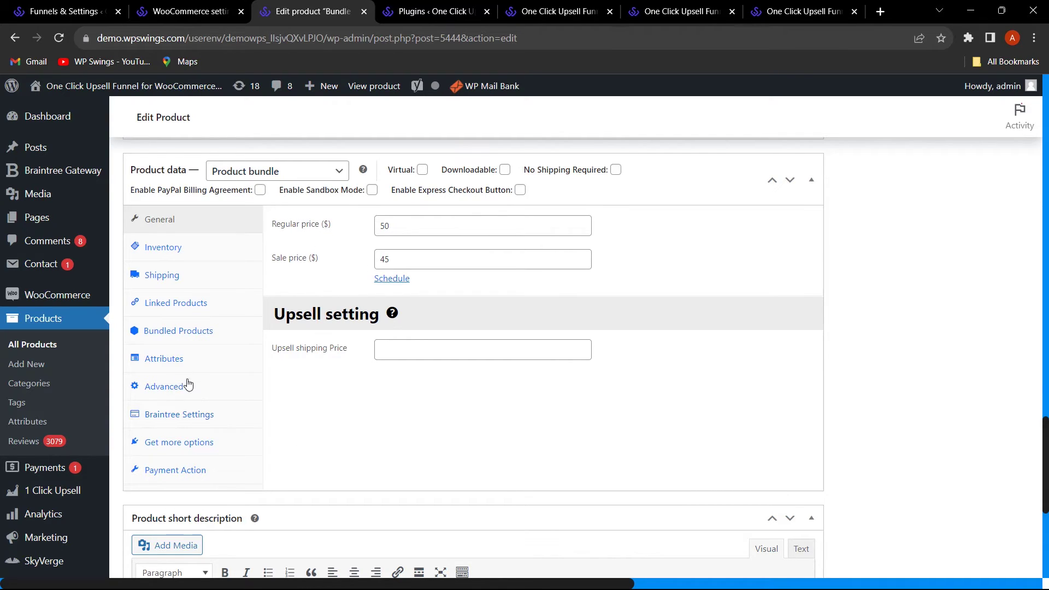
Step: Add Hoodie with Logo to the bundled products of Bundle Product and update the product
left_click(191, 332)
scroll(417, 412, "down", 2)
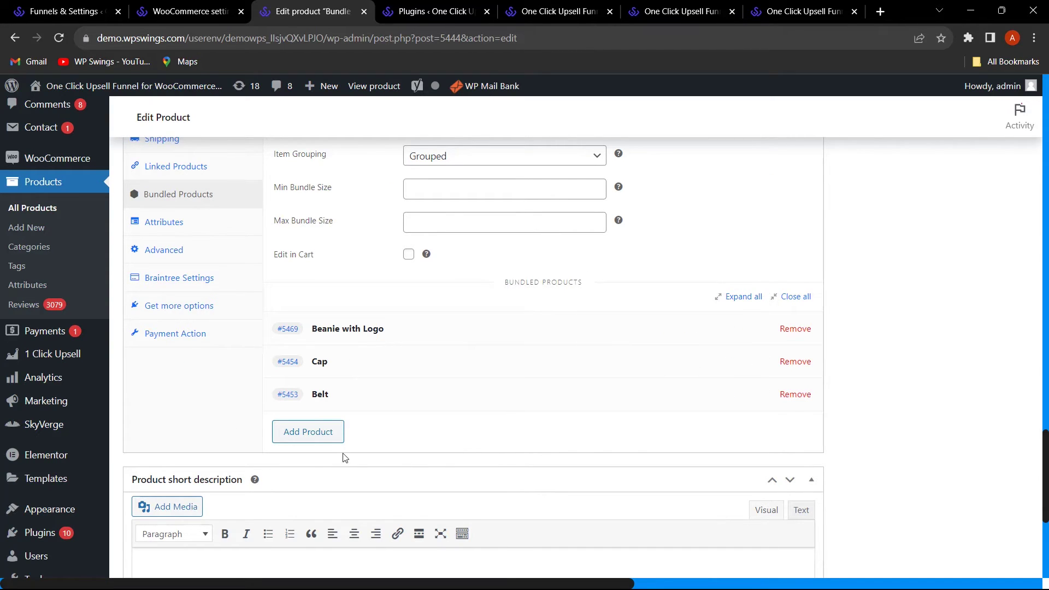
left_click(323, 437)
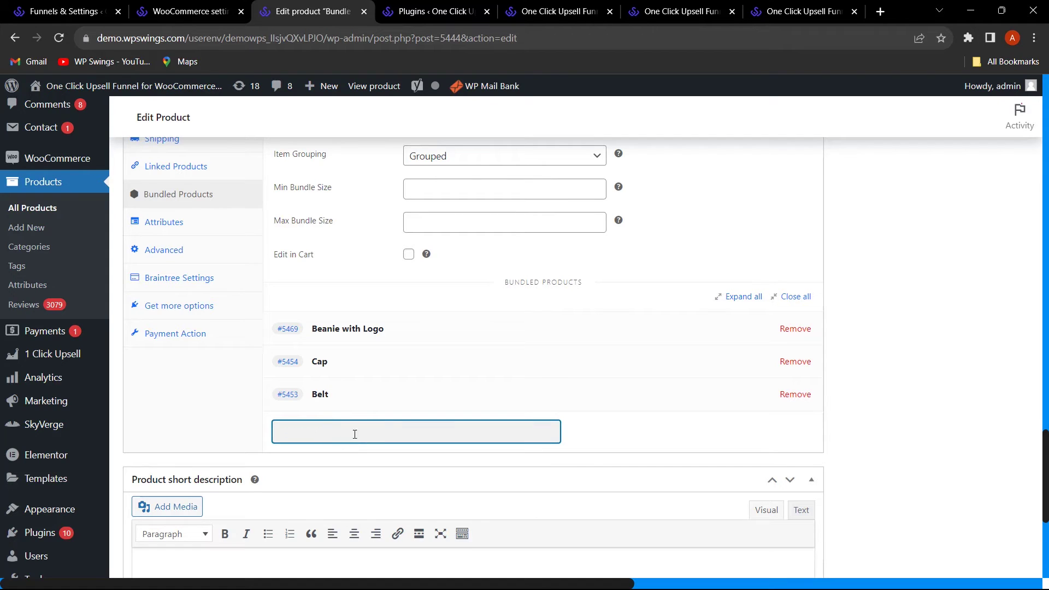
type("hoo")
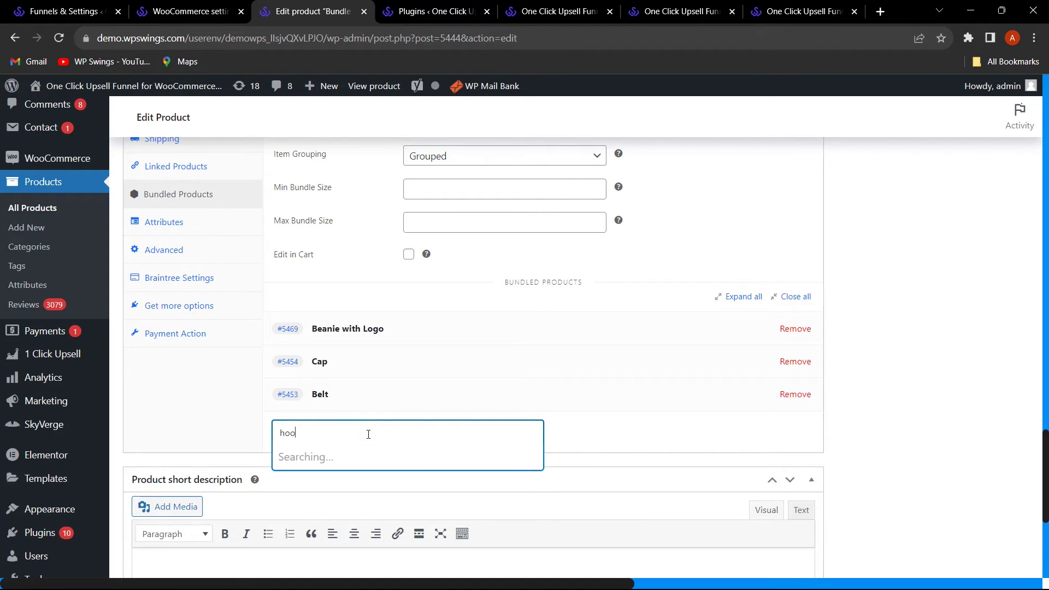
left_click(368, 457)
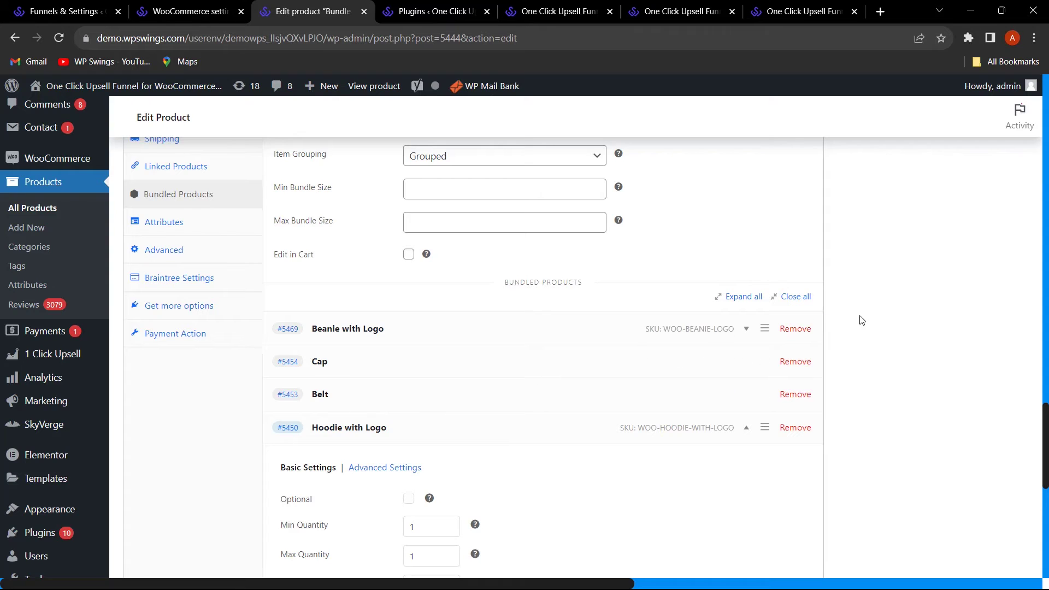
scroll(919, 333, "up", 3)
scroll(919, 333, "up", 12)
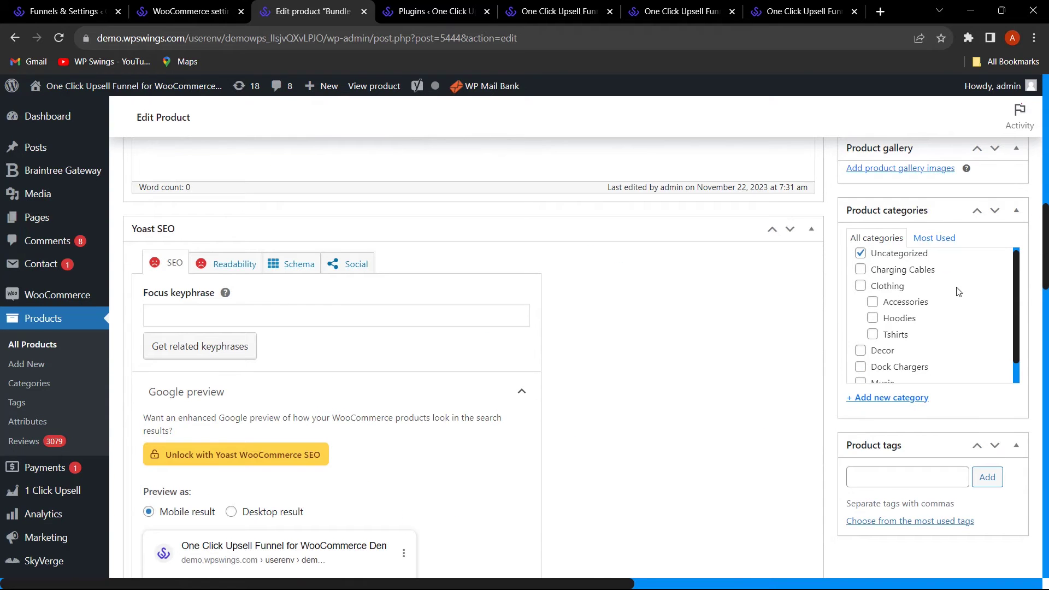
scroll(962, 261, "up", 5)
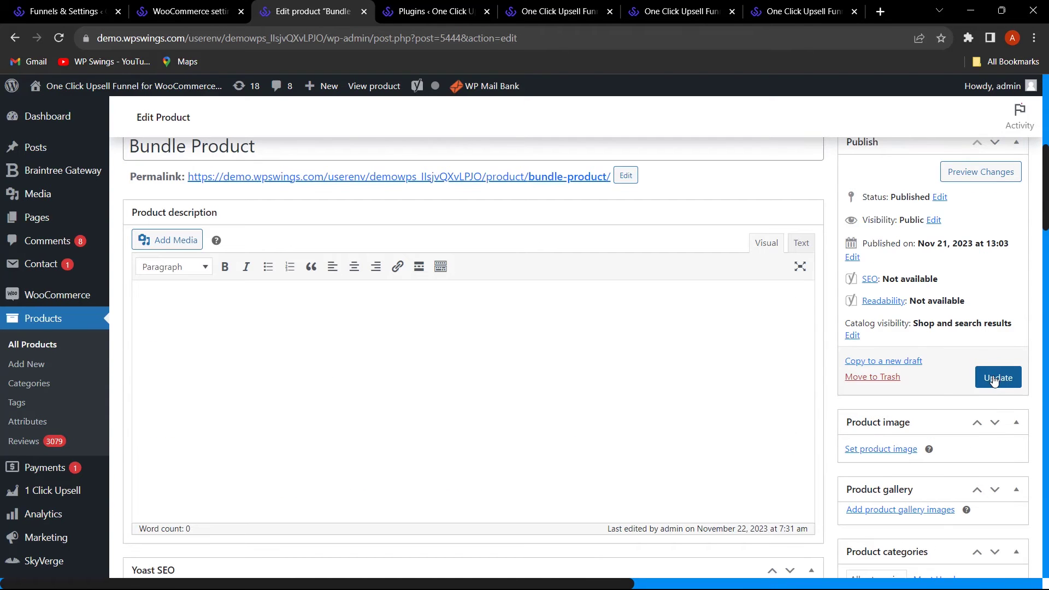
left_click(997, 376)
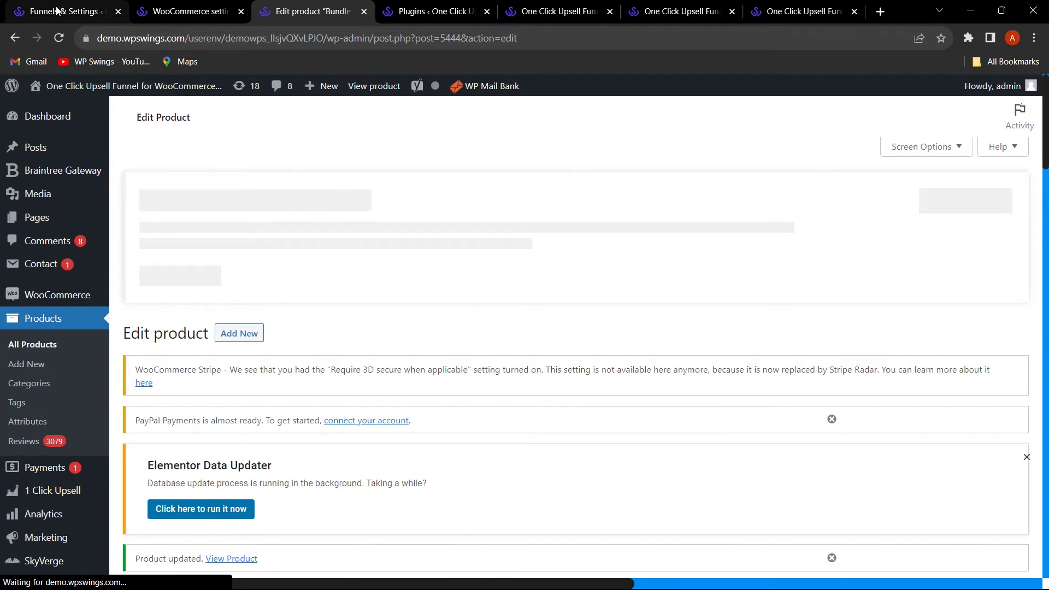
Step: Return to the Funnel 1 settings, check the product selection of Offer #2 and save the funnel
left_click(57, 9)
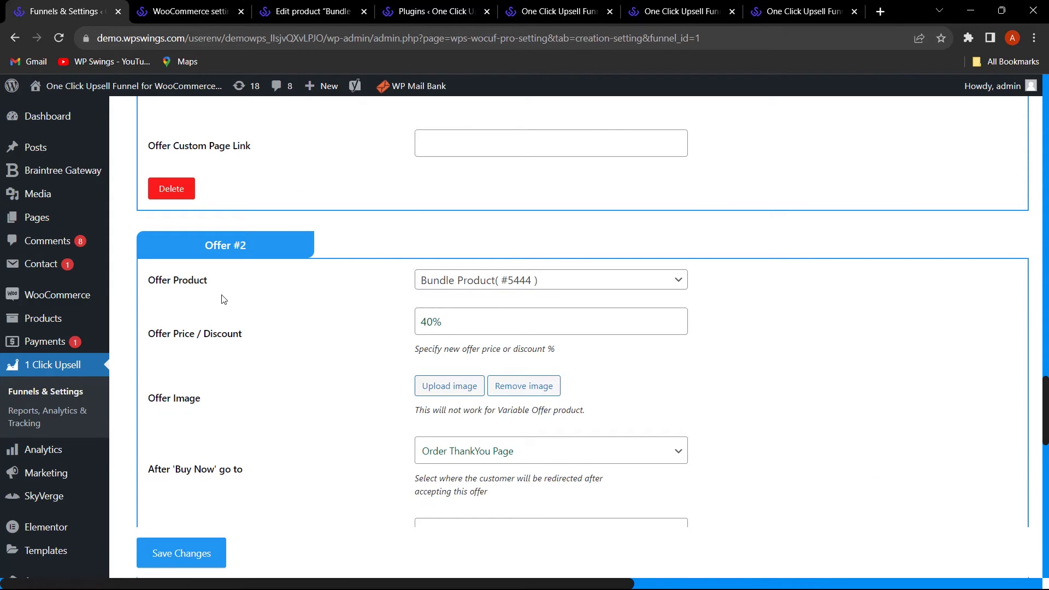
left_click(492, 283)
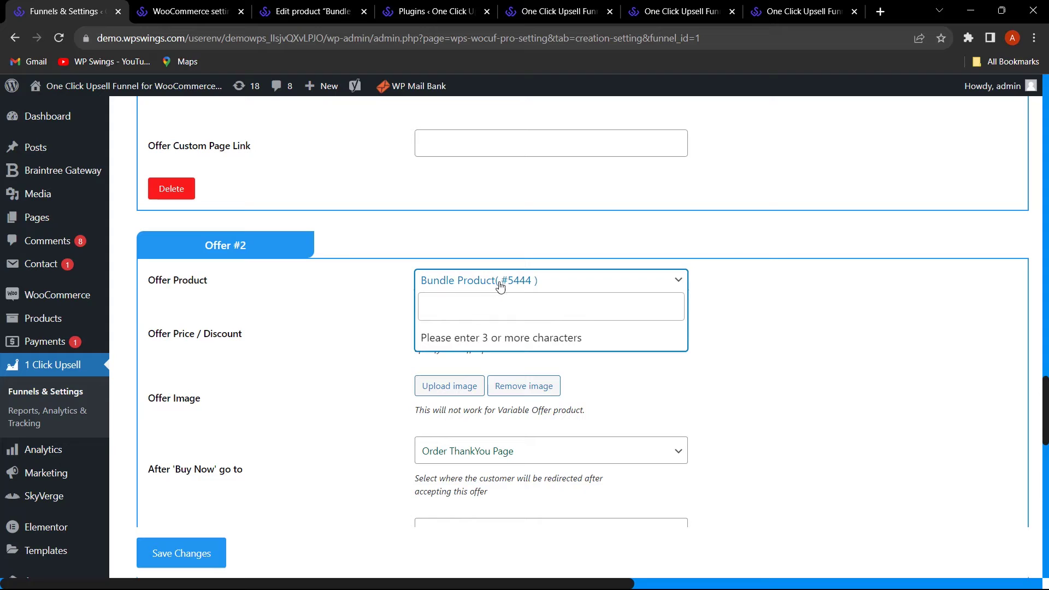
left_click(294, 300)
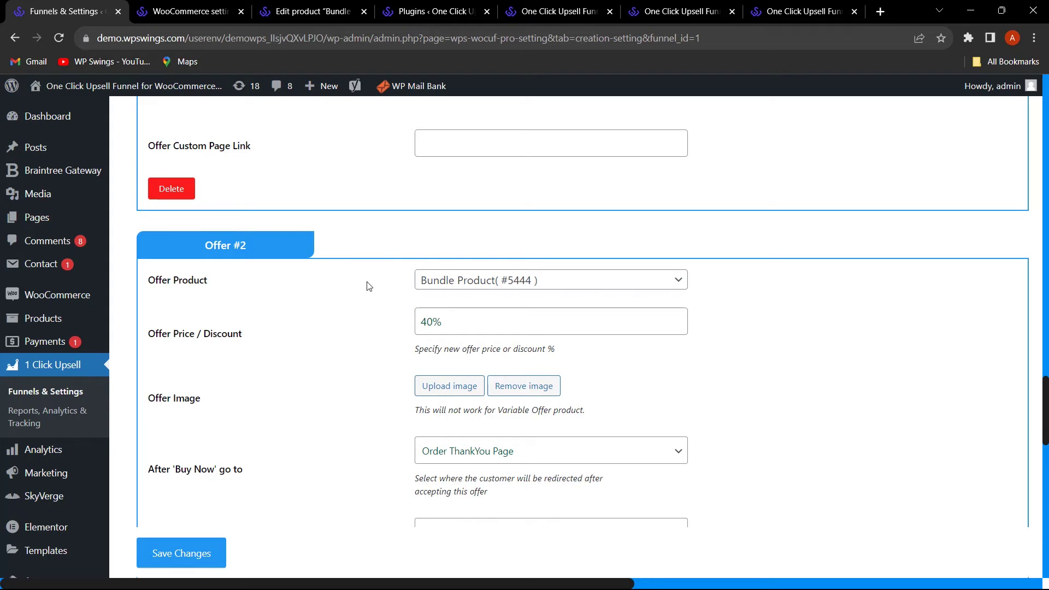
left_click(192, 562)
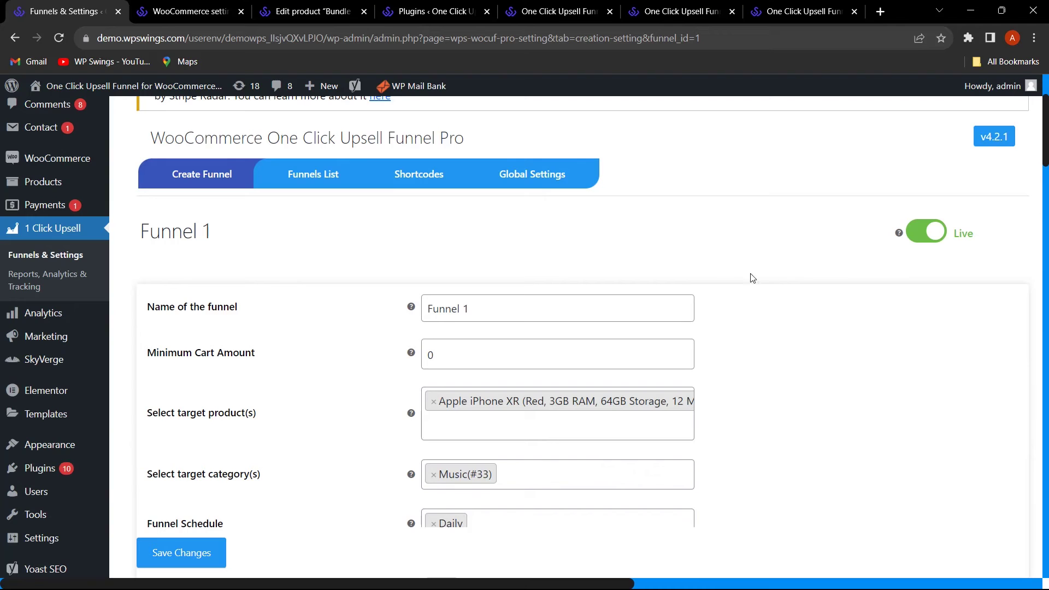
Step: Close the browser tabs for the WooCommerce settings, the product editor and the plugins list
left_click(241, 11)
left_click(242, 11)
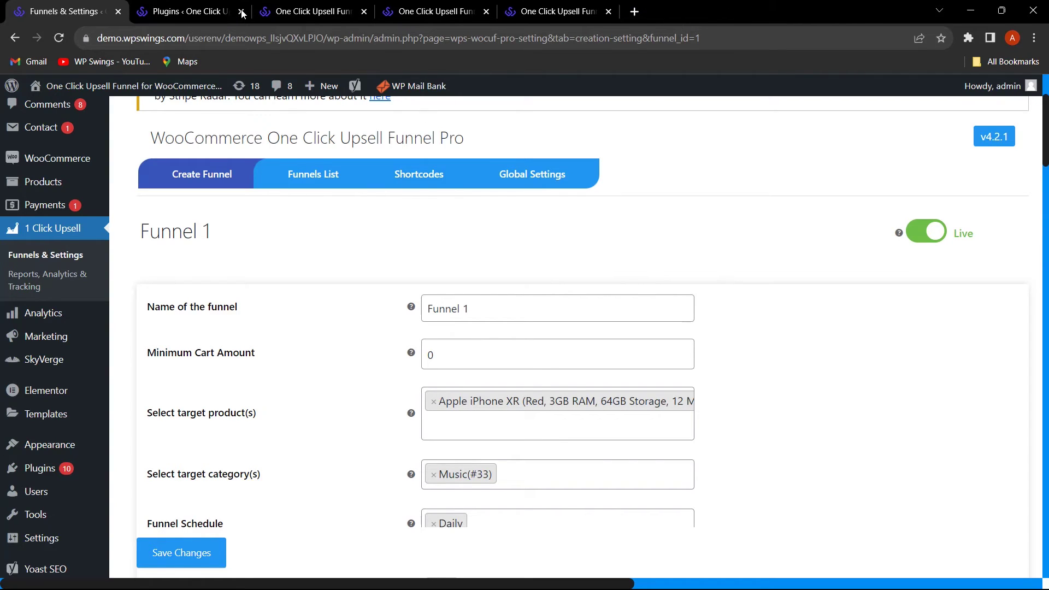
left_click(242, 11)
Step: In the store's shop page, add the Apple iPhone XR to the cart, check out and place the order with cash on delivery
left_click(191, 11)
scroll(417, 248, "up", 7)
scroll(417, 249, "up", 5)
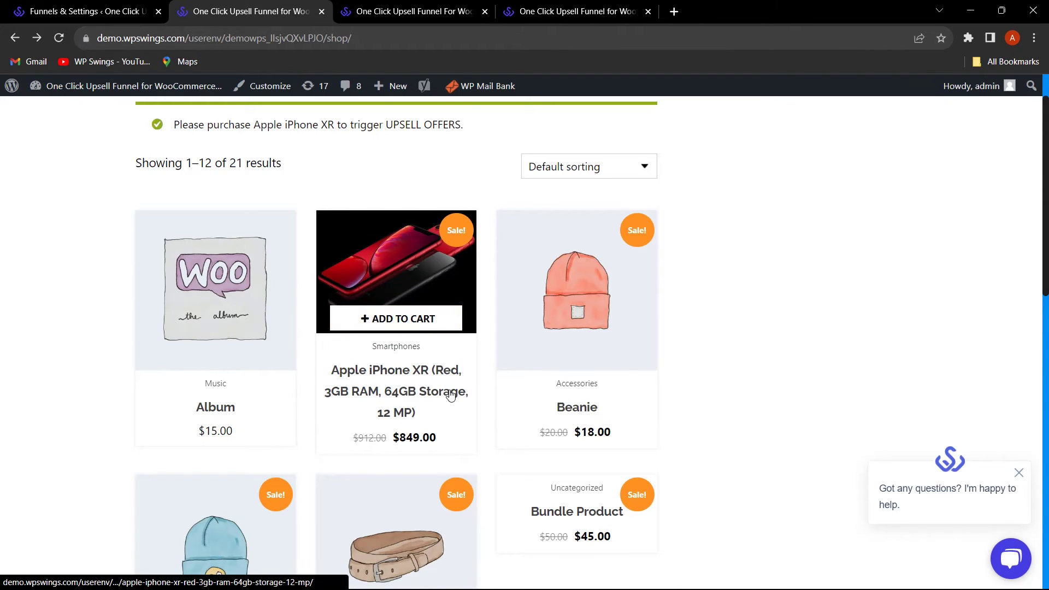
left_click(426, 324)
left_click(602, 189)
left_click(516, 447)
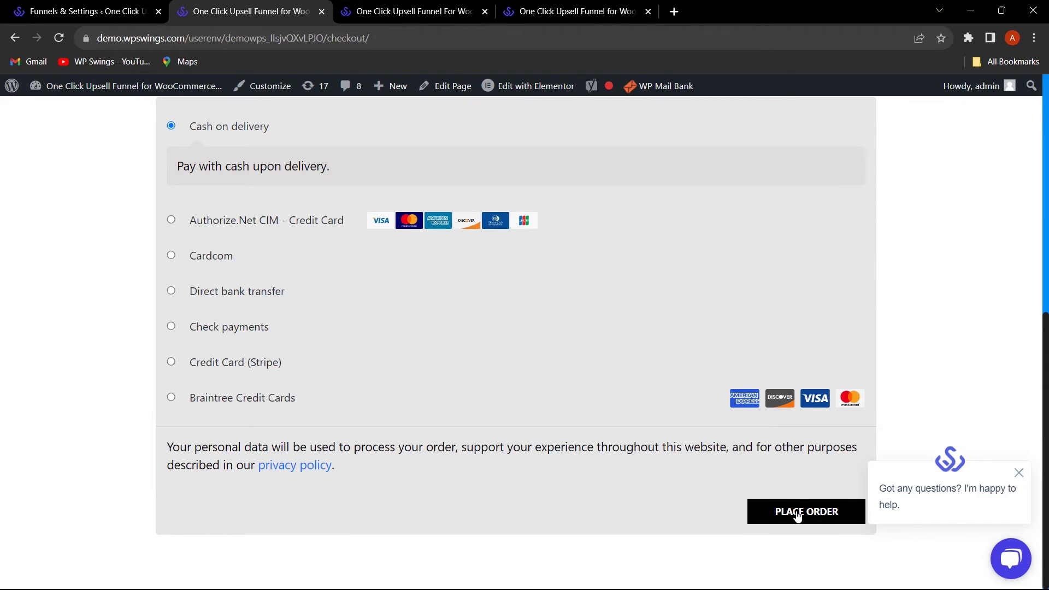
left_click(798, 516)
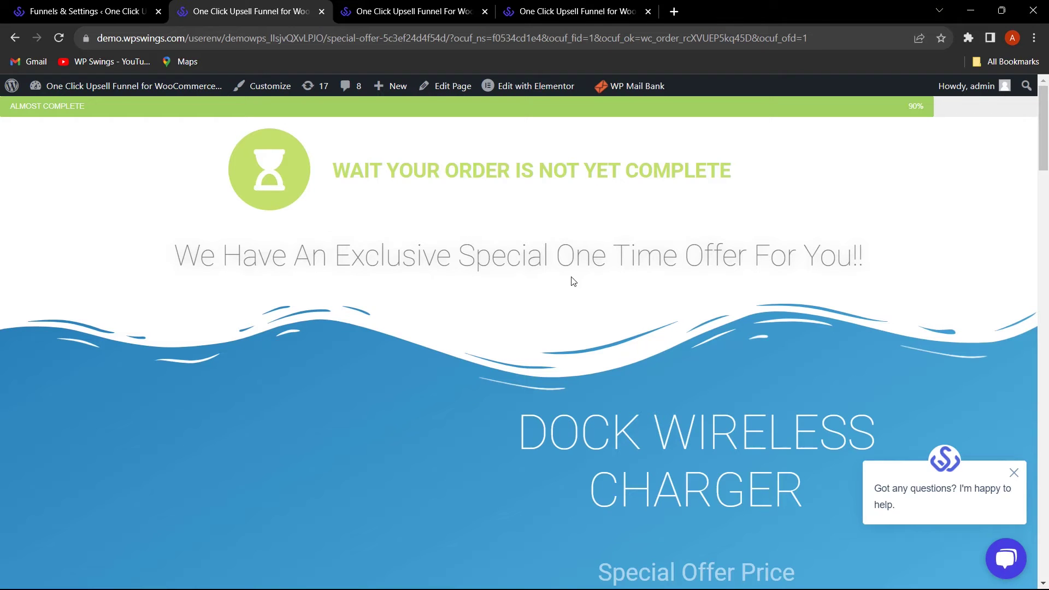
Step: Review the Dock Wireless Charger special offer page with its Hoodie with Zipper additional offer, and decline the one-time offer
scroll(905, 297, "down", 5)
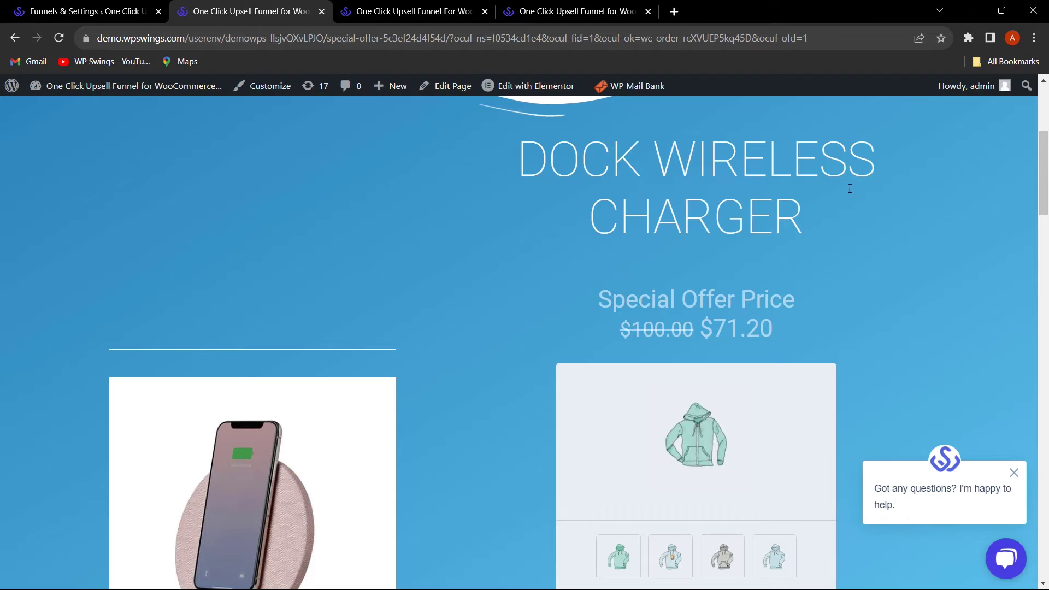
scroll(427, 362, "down", 5)
scroll(433, 394, "up", 2)
scroll(434, 394, "up", 1)
scroll(791, 265, "down", 1)
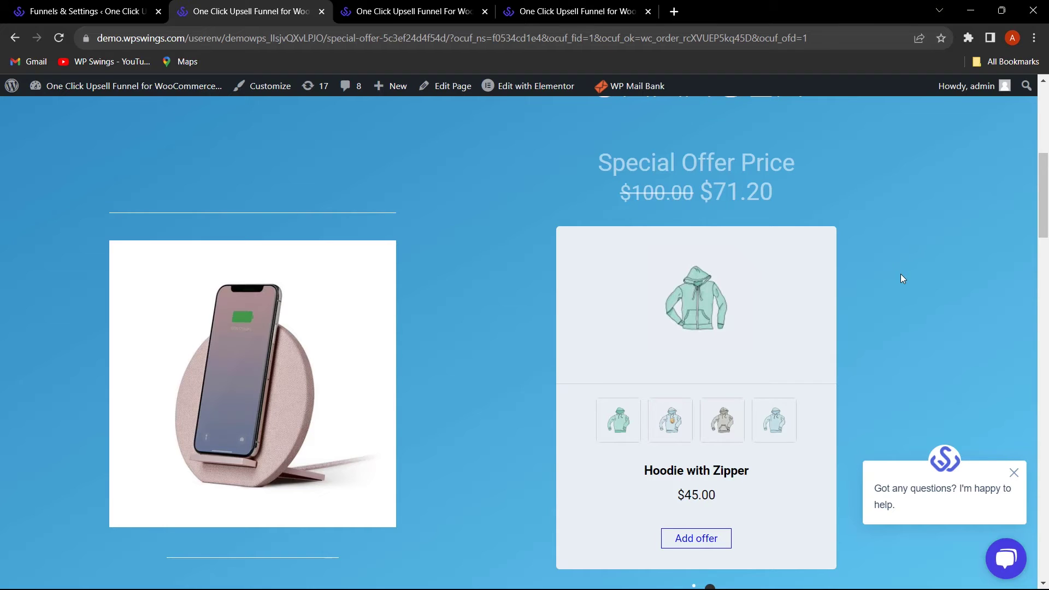
scroll(902, 263, "down", 1)
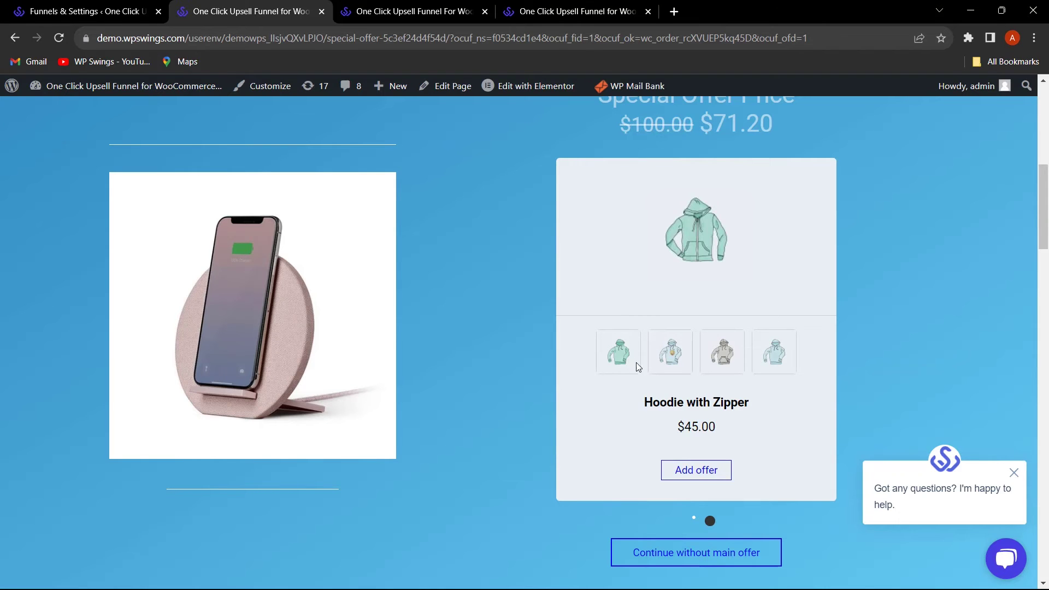
scroll(887, 343, "down", 5)
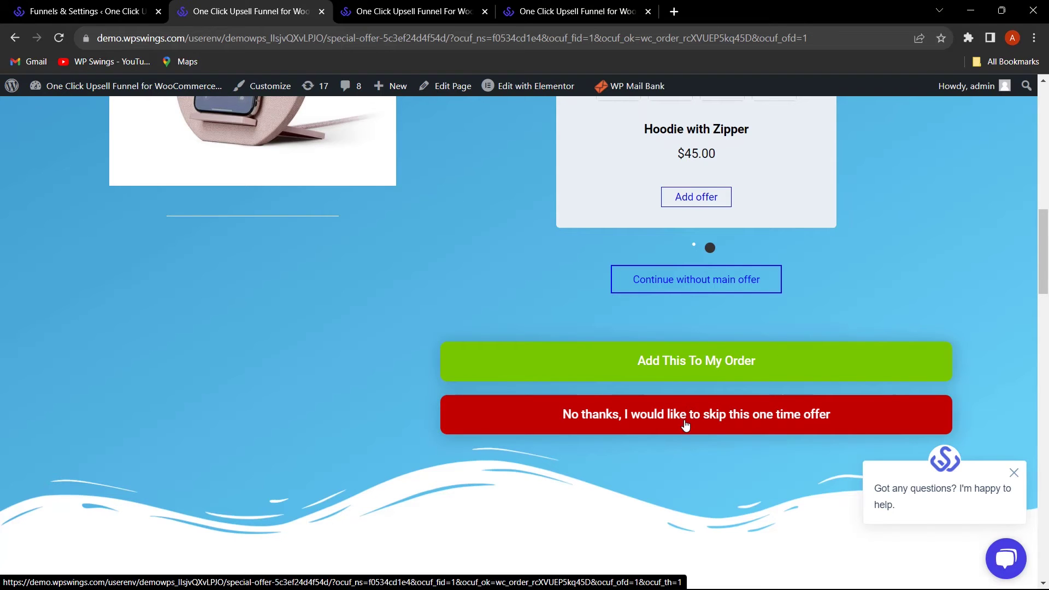
left_click(703, 420)
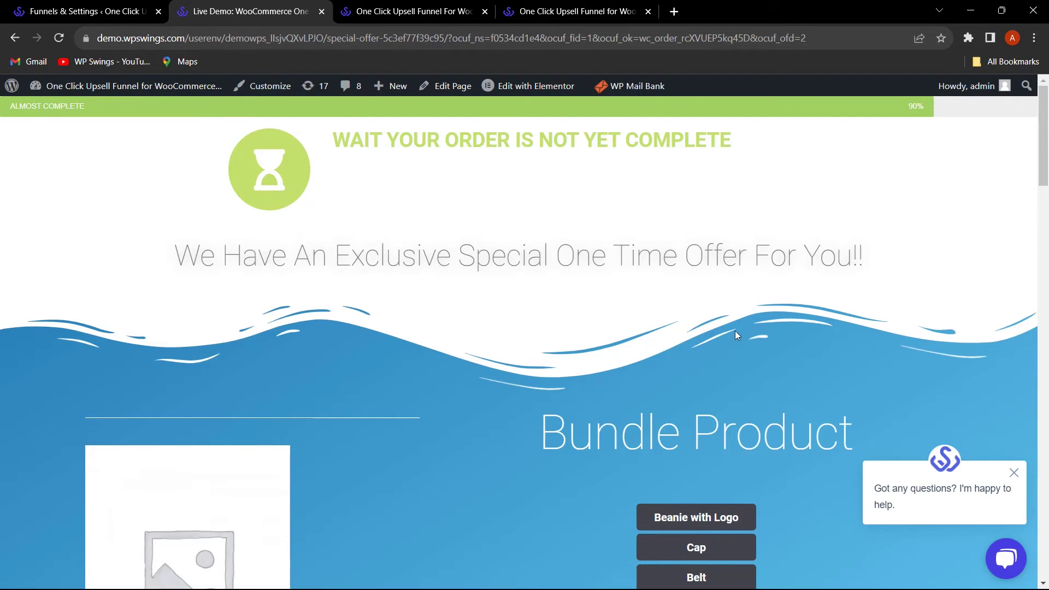
Step: Review the Bundle Product special offer's bundled items and price, and add the bundle to the order
scroll(719, 334, "down", 2)
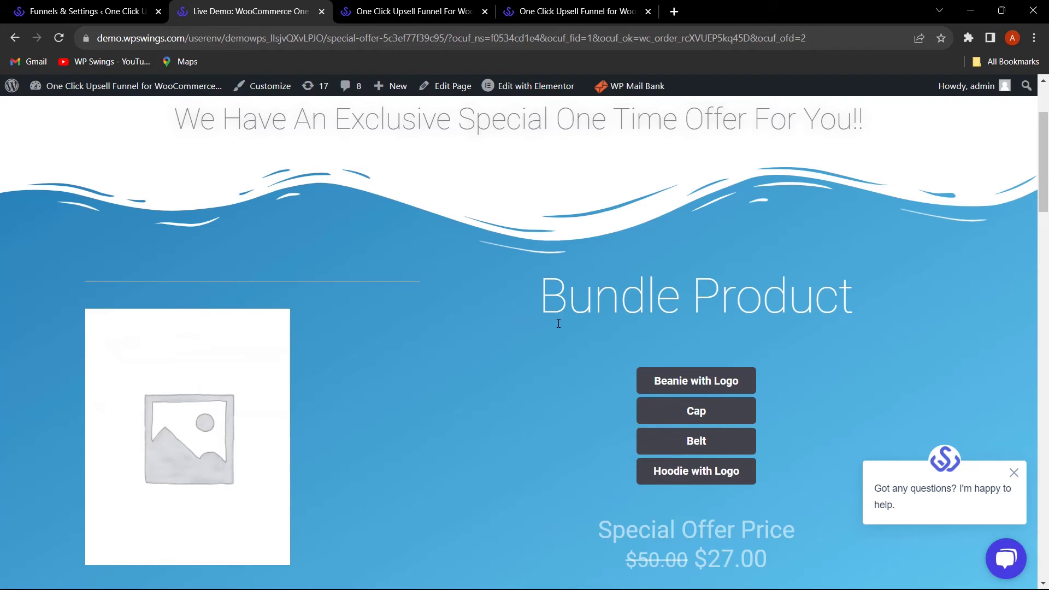
scroll(850, 322, "down", 2)
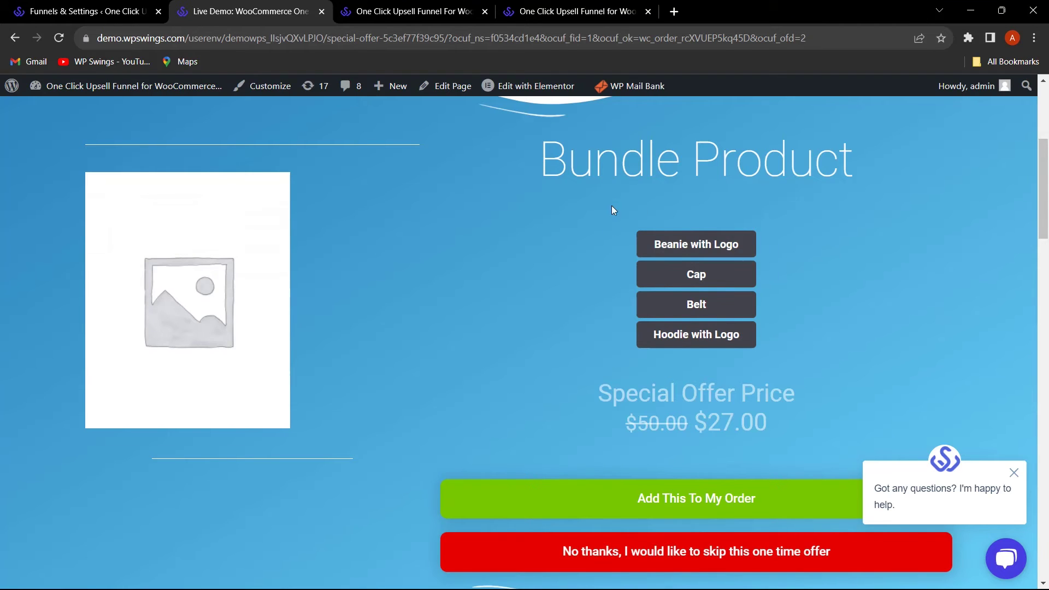
scroll(848, 355, "down", 1)
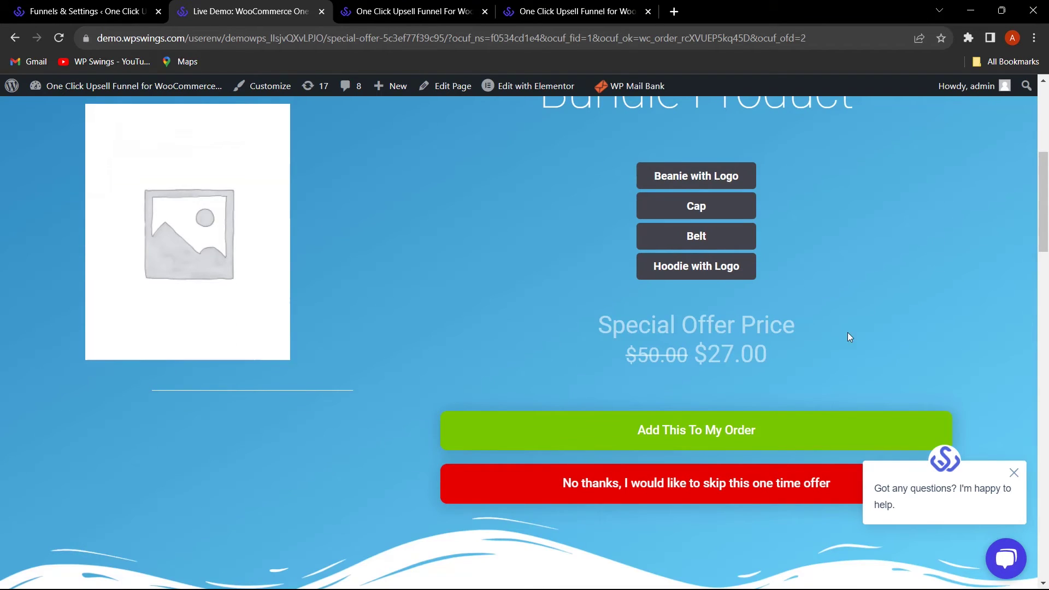
scroll(887, 331, "up", 1)
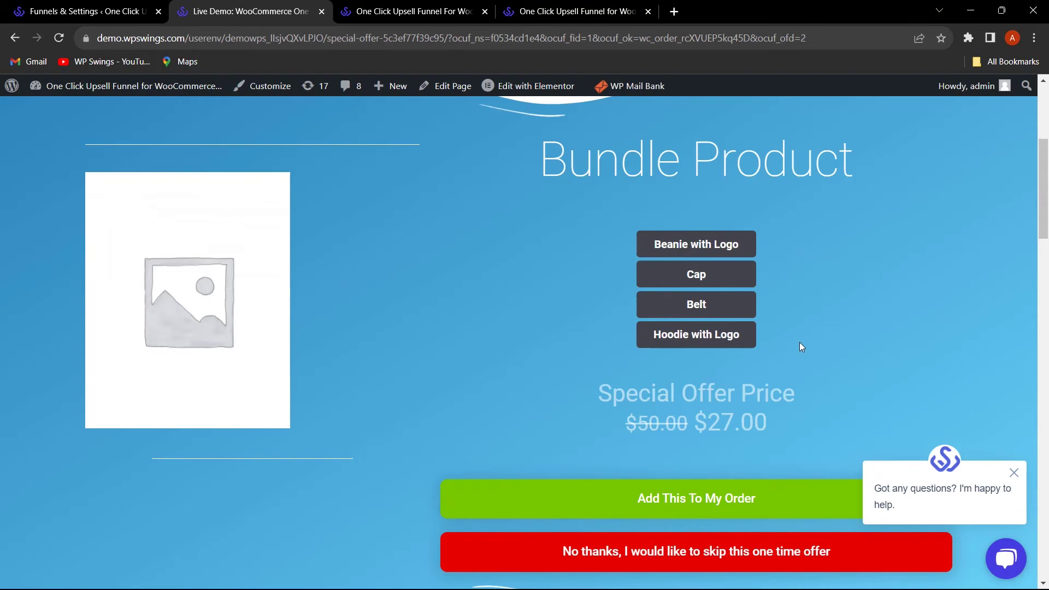
scroll(846, 323, "down", 2)
left_click(705, 365)
Step: Look through the received order's details for the purchased phone and the bundle's items
scroll(456, 436, "down", 2)
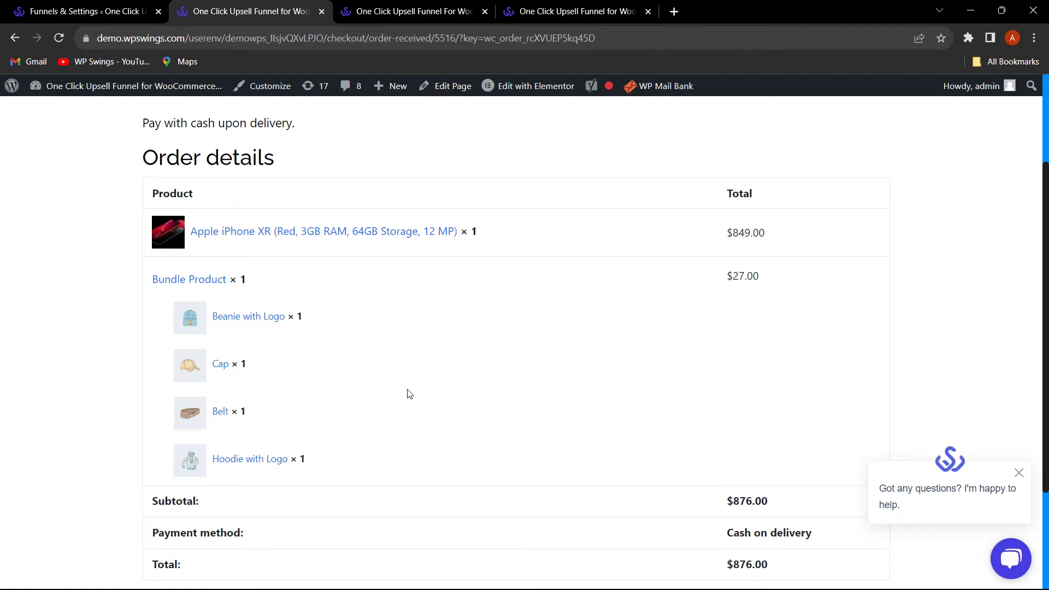
scroll(410, 360, "up", 1)
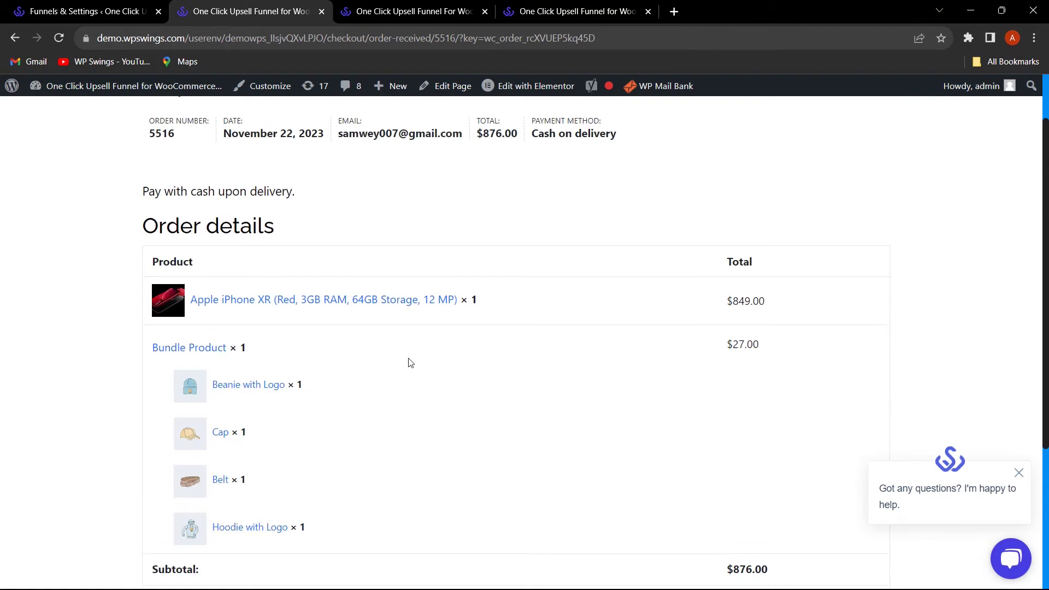
scroll(409, 362, "up", 1)
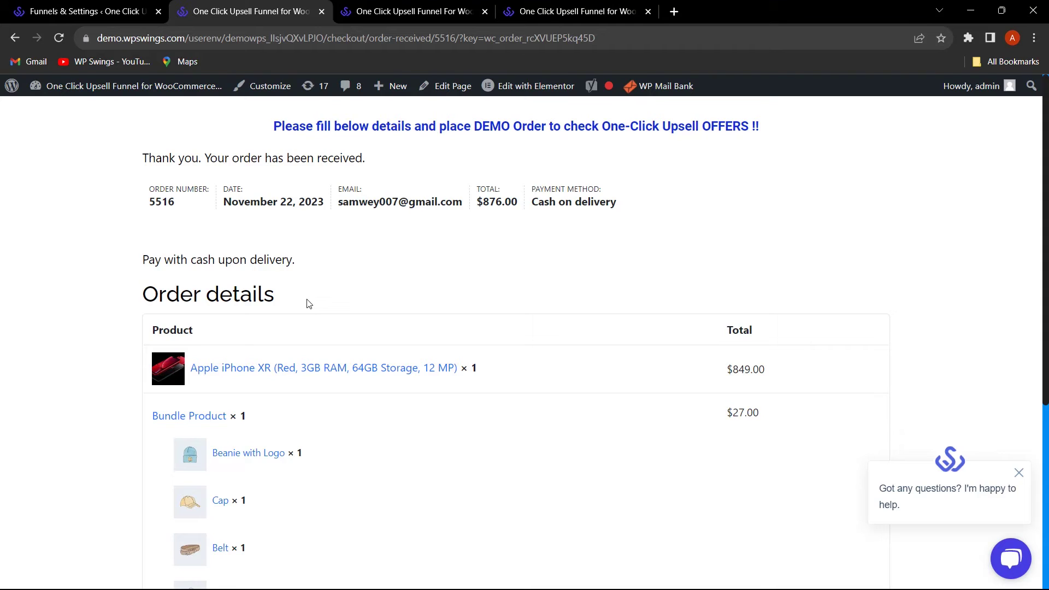
Step: Go back to the Funnel 1 settings and look through the additional offers, the Offer #1 settings and its offer templates
left_click(133, 13)
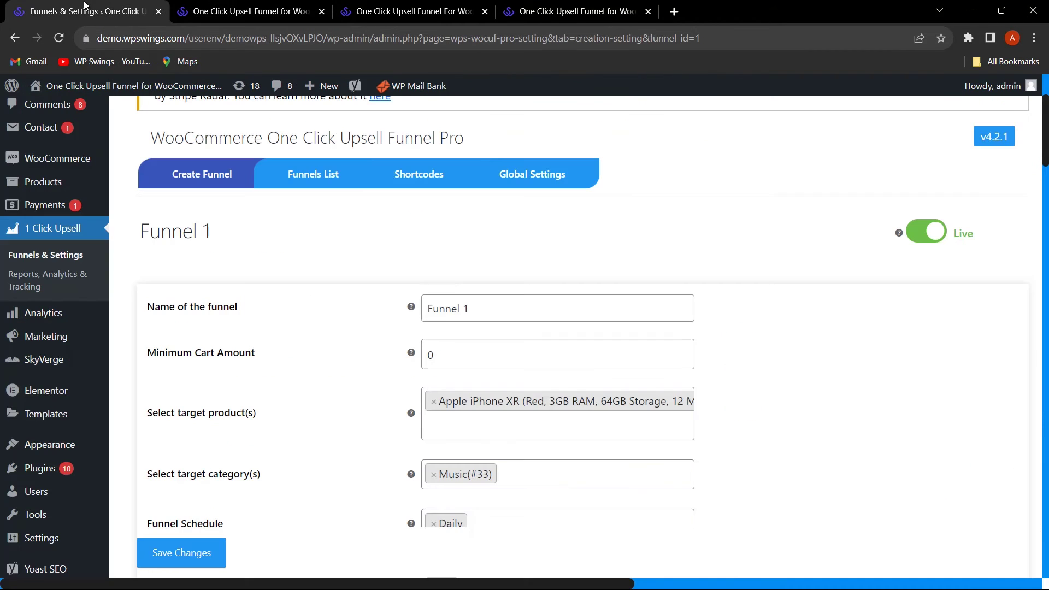
scroll(753, 365, "down", 7)
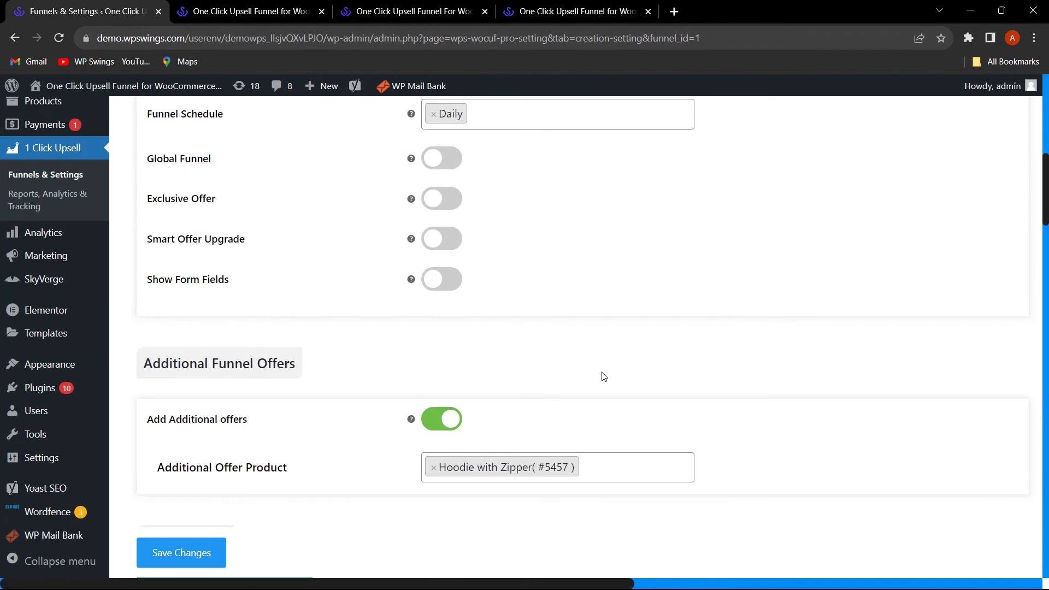
scroll(309, 390, "down", 1)
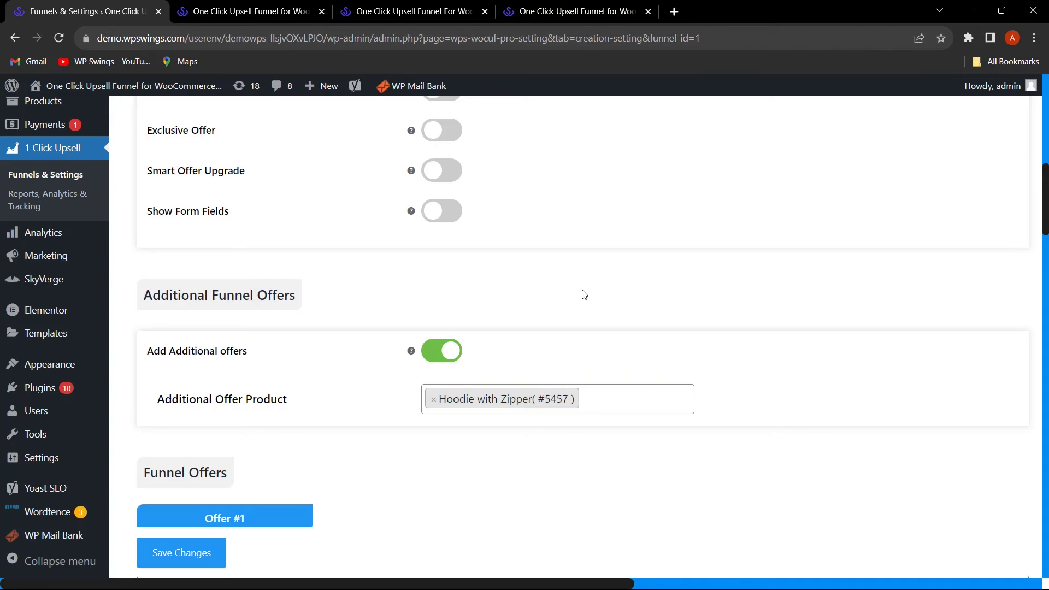
scroll(595, 293, "down", 3)
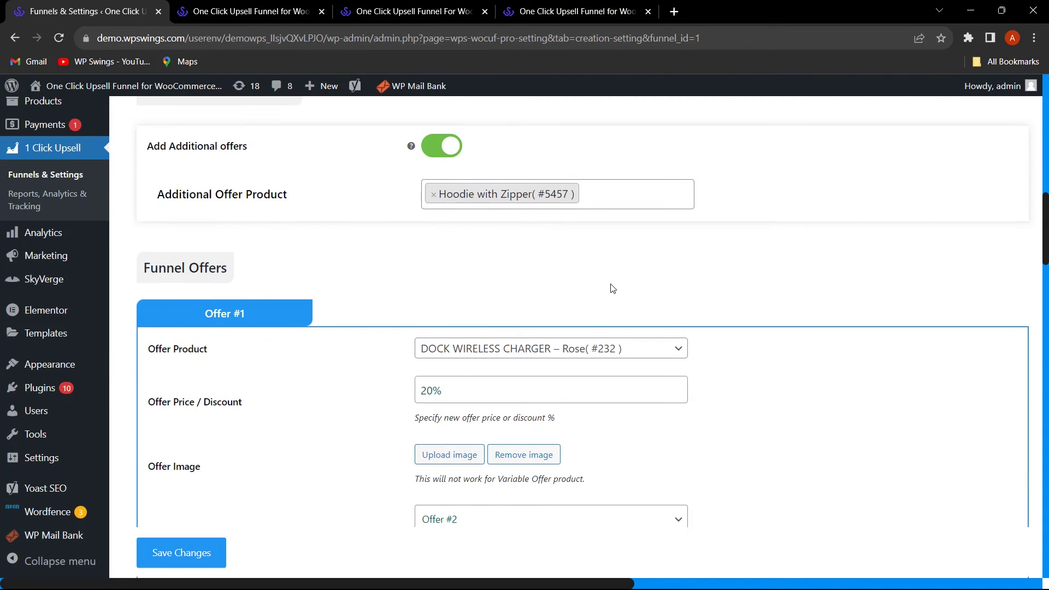
scroll(713, 291, "down", 10)
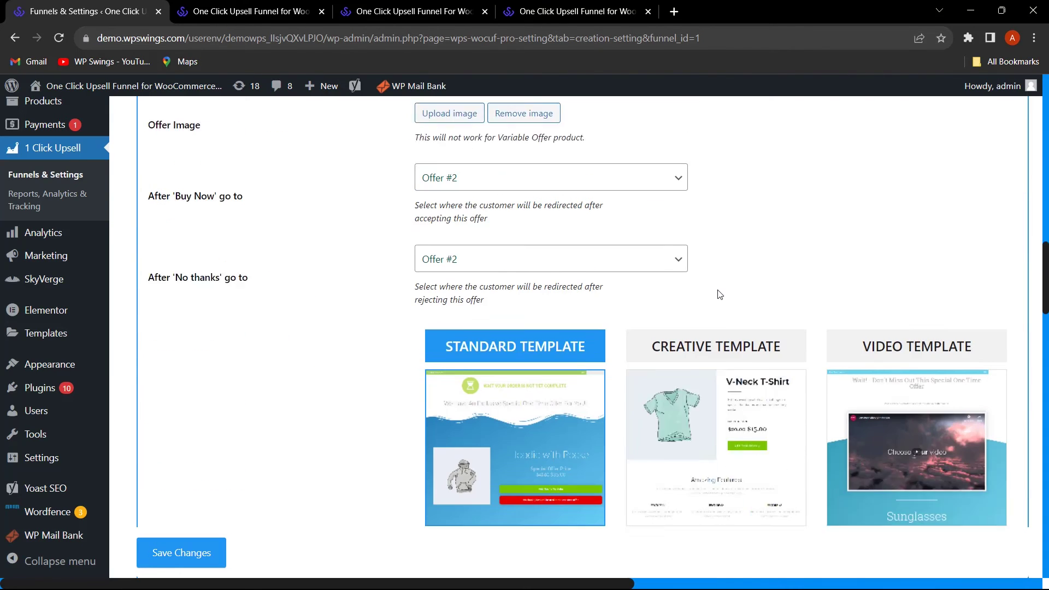
scroll(716, 310, "down", 3)
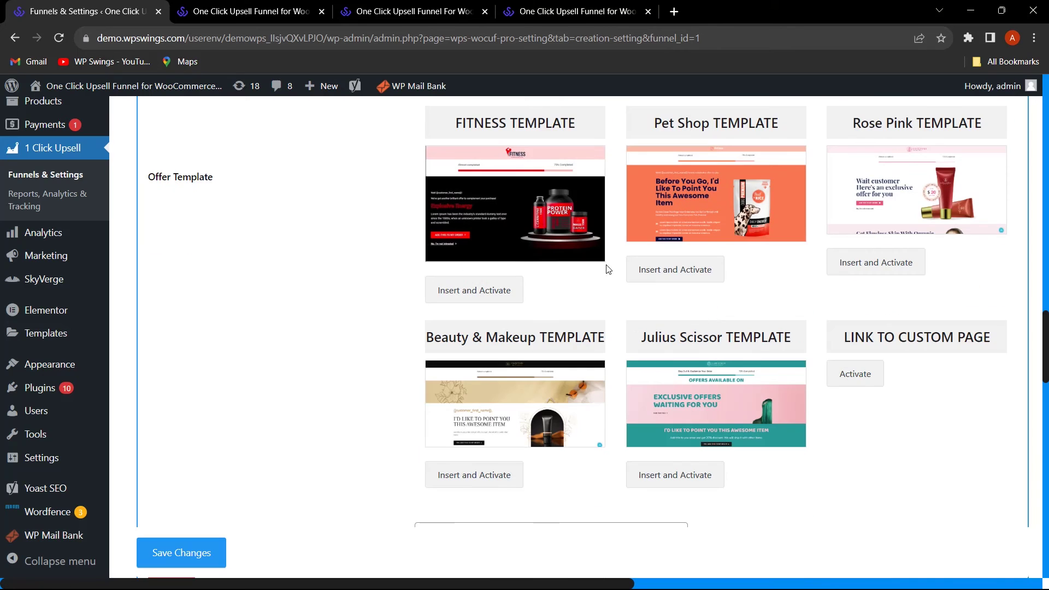
scroll(727, 274, "up", 2)
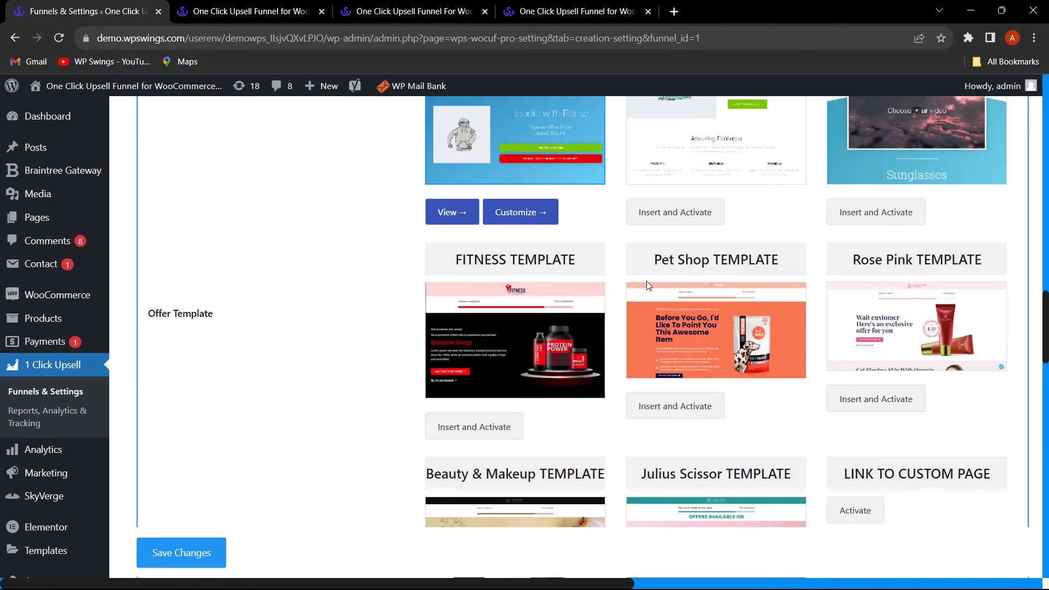
scroll(648, 284, "up", 2)
scroll(616, 293, "down", 2)
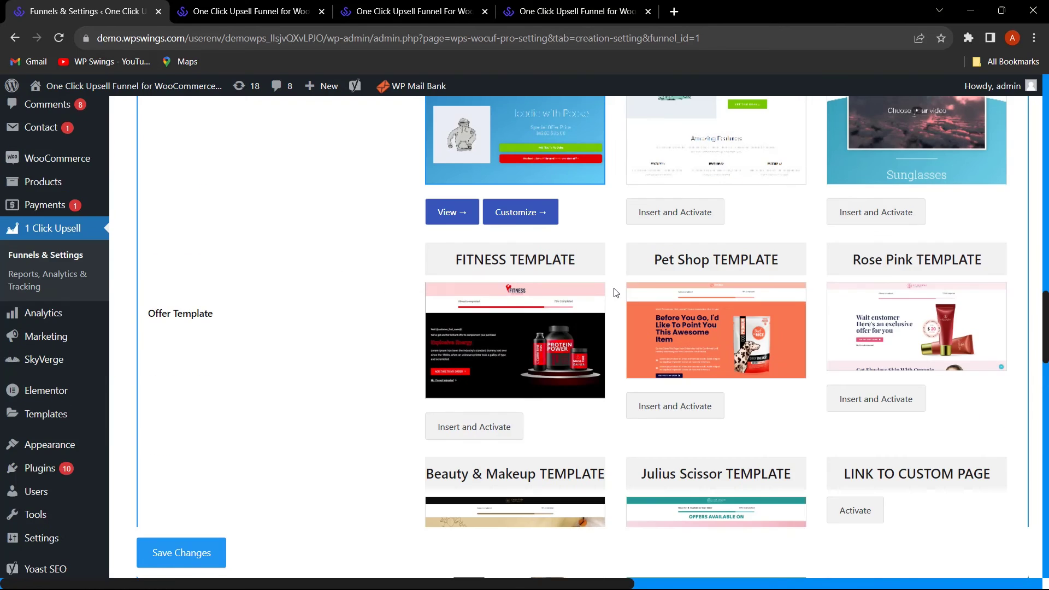
Step: Open the plugin's Shortcodes page in a new tab and look through the upsell action, product and other shortcodes
mouse_move(643, 295)
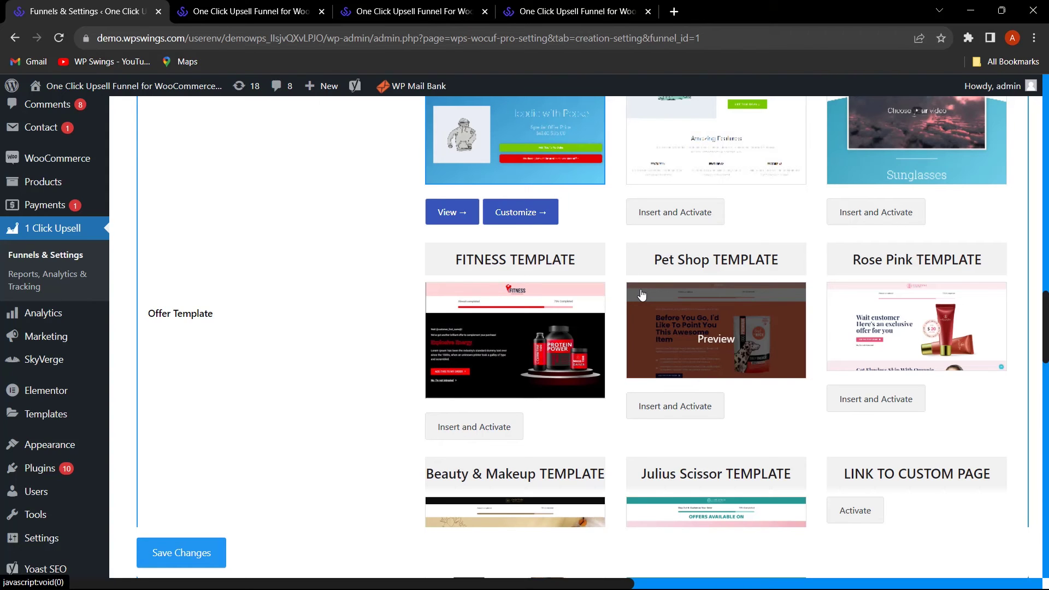
scroll(601, 306, "up", 15)
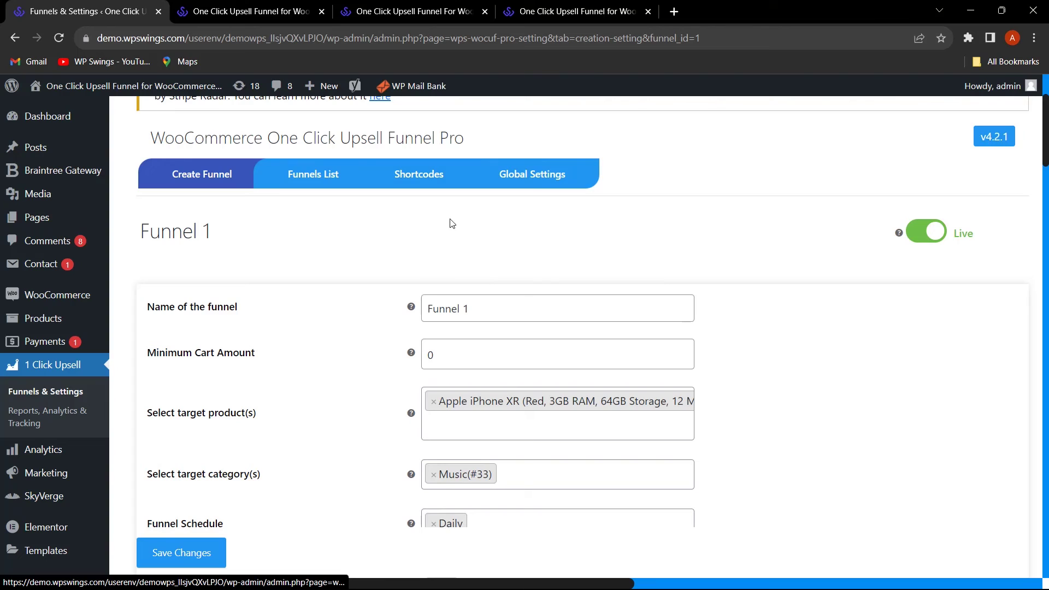
right_click(427, 179)
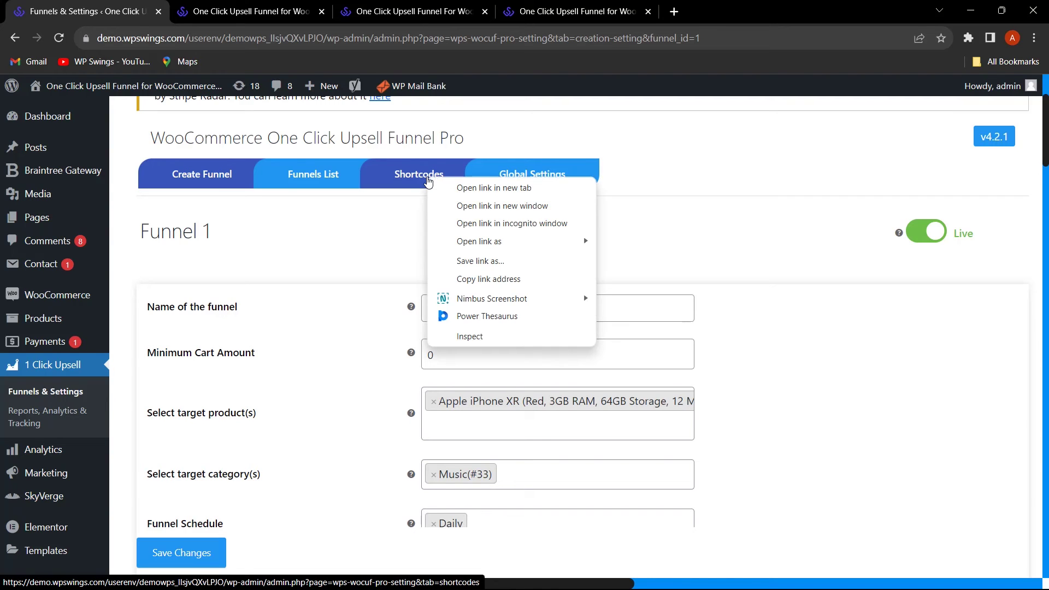
left_click(470, 188)
scroll(711, 289, "down", 1)
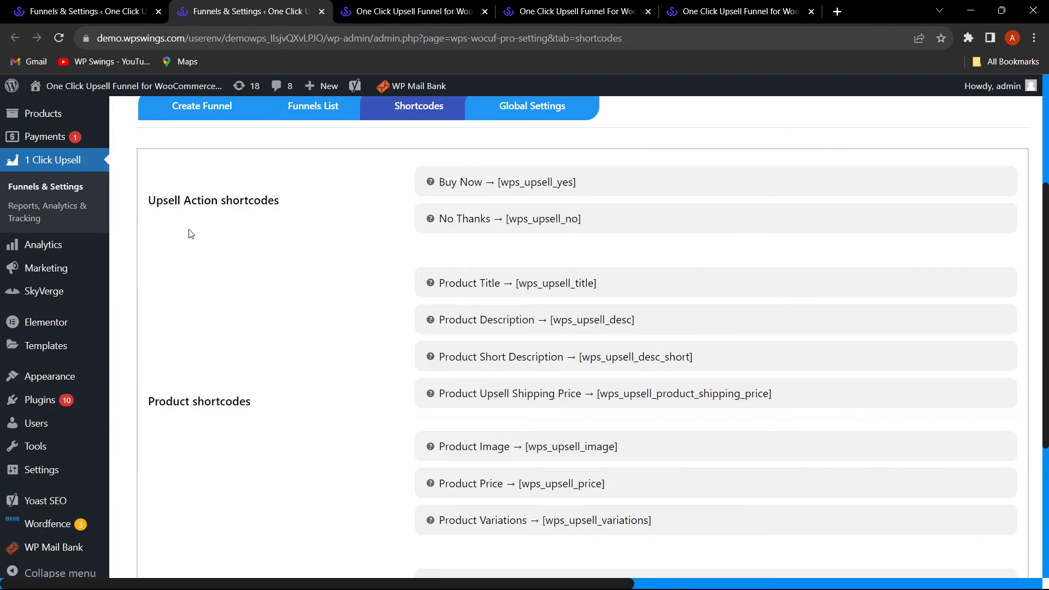
scroll(282, 419, "down", 2)
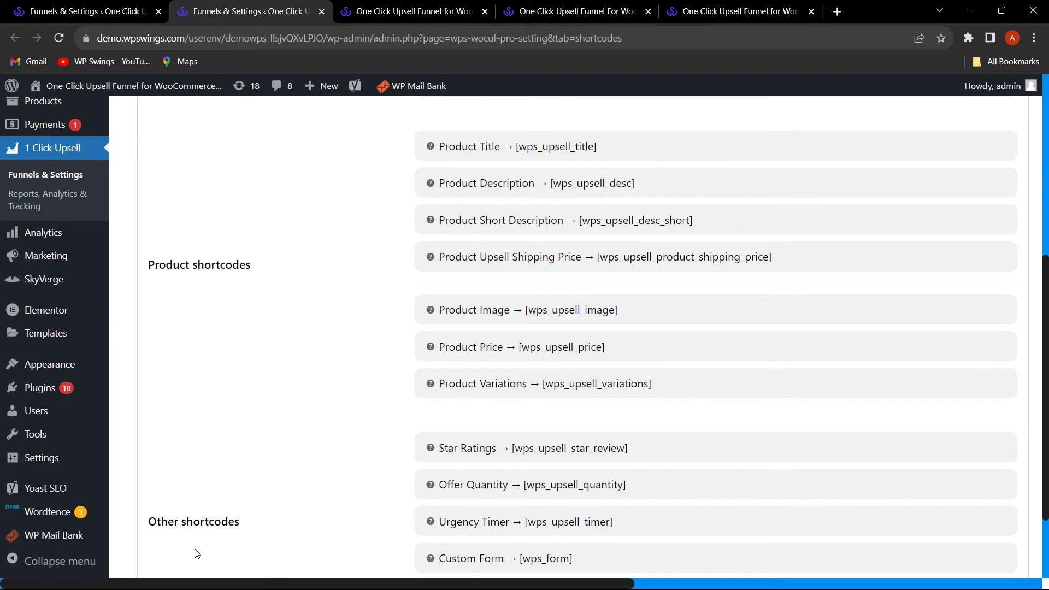
scroll(301, 539, "down", 2)
scroll(317, 470, "up", 5)
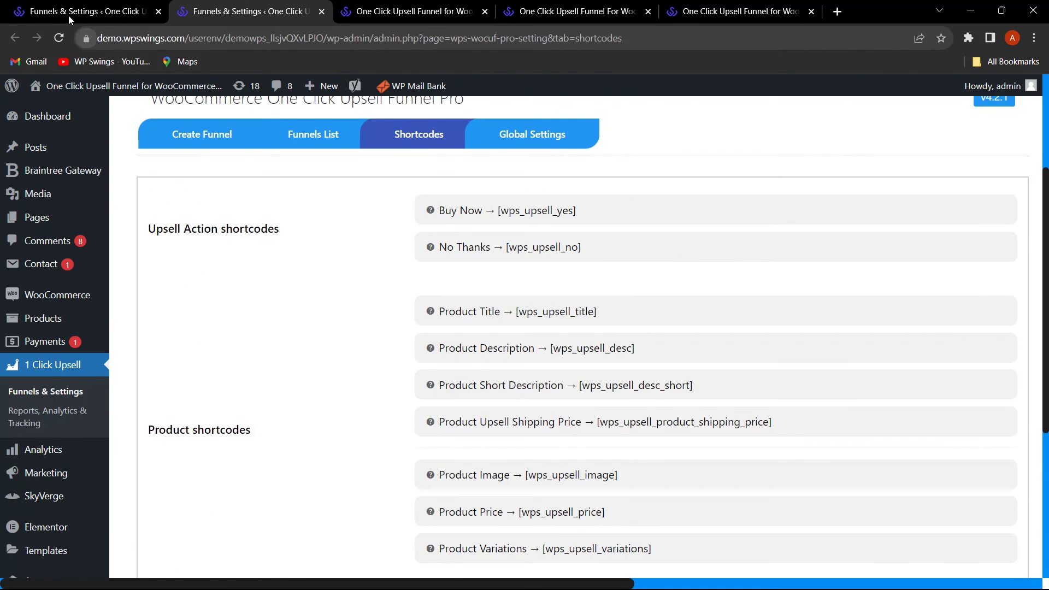
Step: Return to the Funnel 1 settings and open the active template of Offer #1 for customizing in Elementor
key("ctrl+shift+Tab")
scroll(733, 407, "down", 3)
scroll(733, 407, "down", 15)
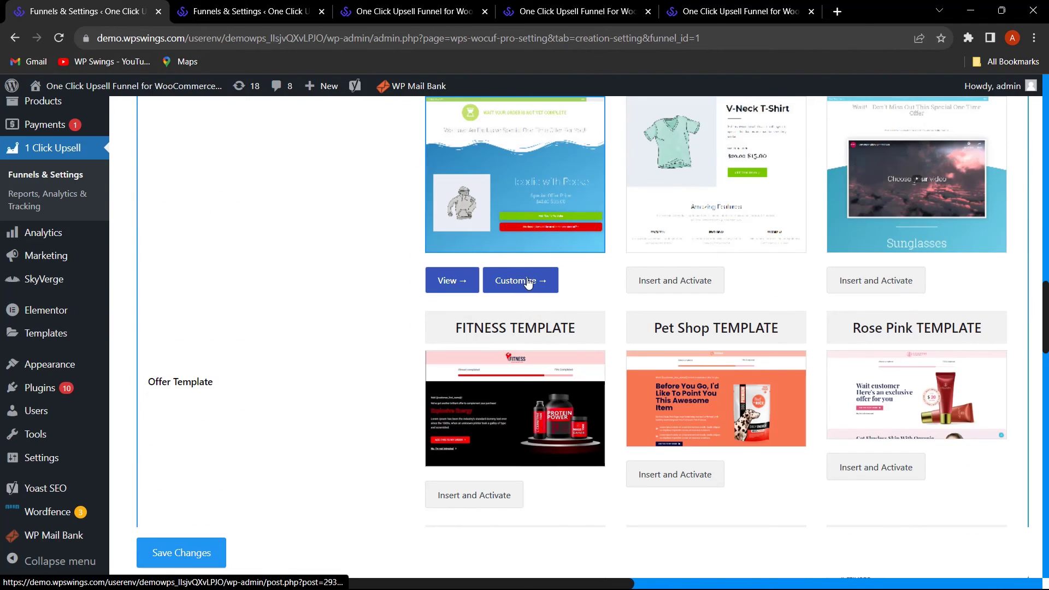
left_click(525, 280)
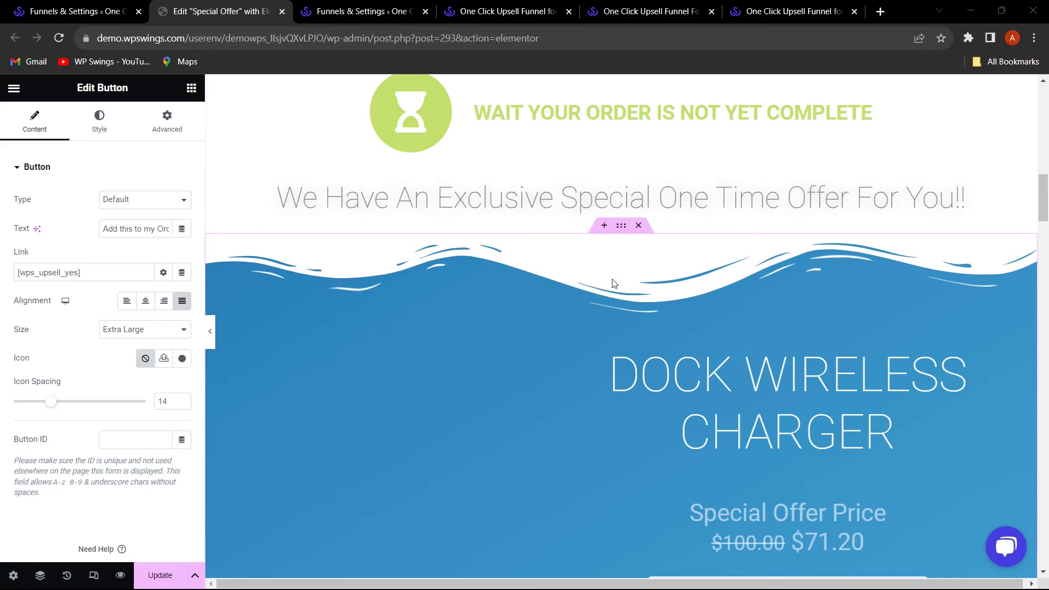
Step: Look up the Product Title shortcode in the shortcodes list and return to the Special Offer page editor
left_click(109, 11)
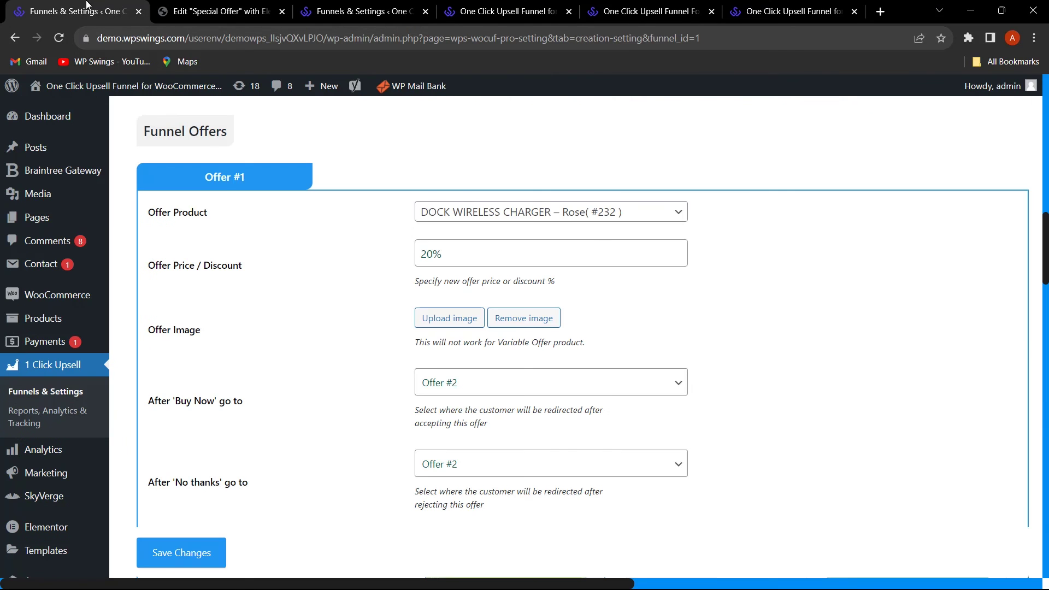
left_click(268, 6)
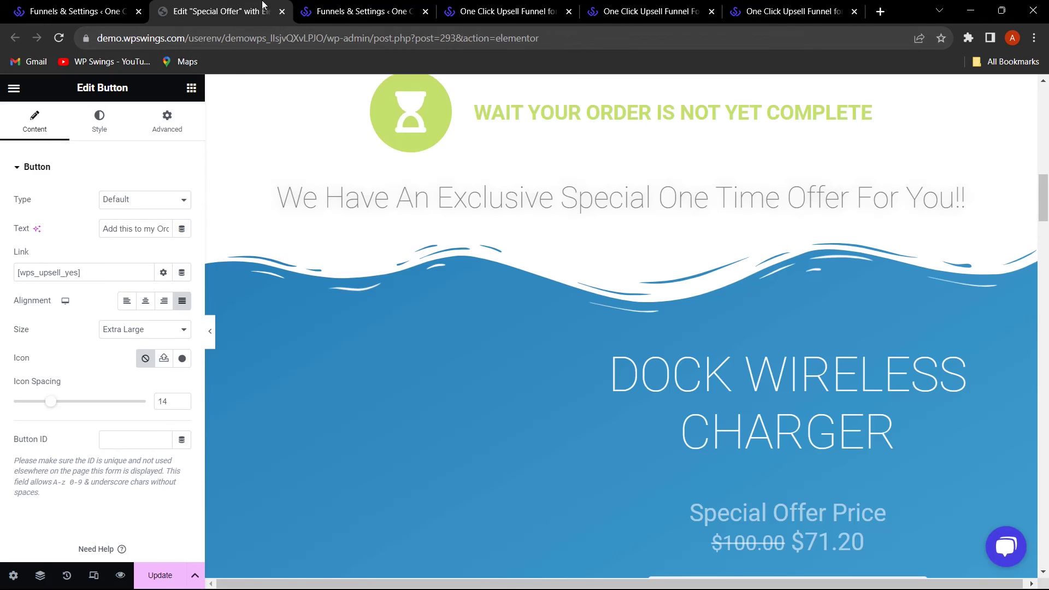
left_click(353, 11)
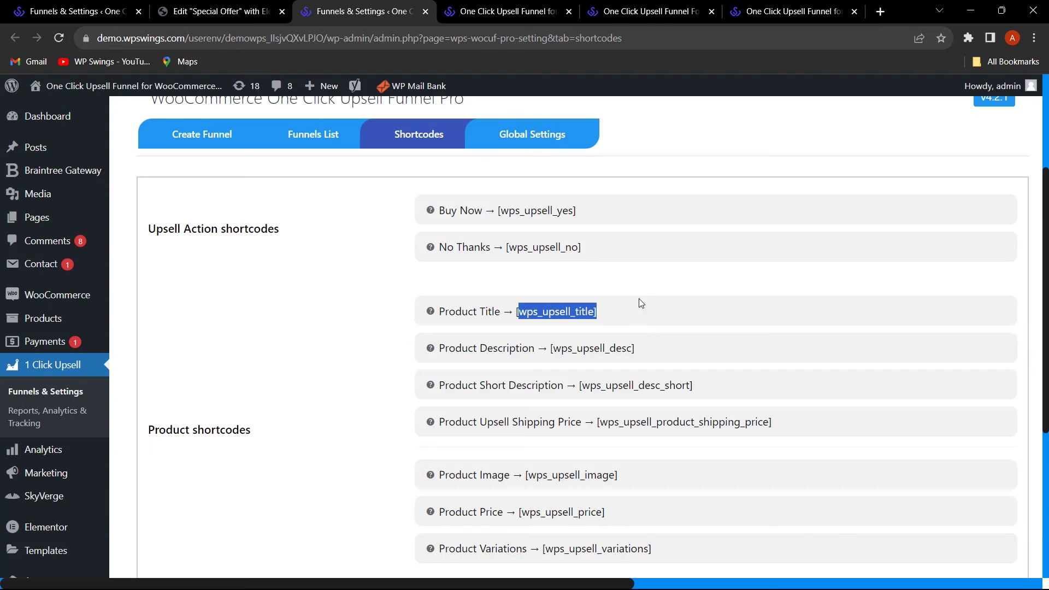
left_click(571, 300)
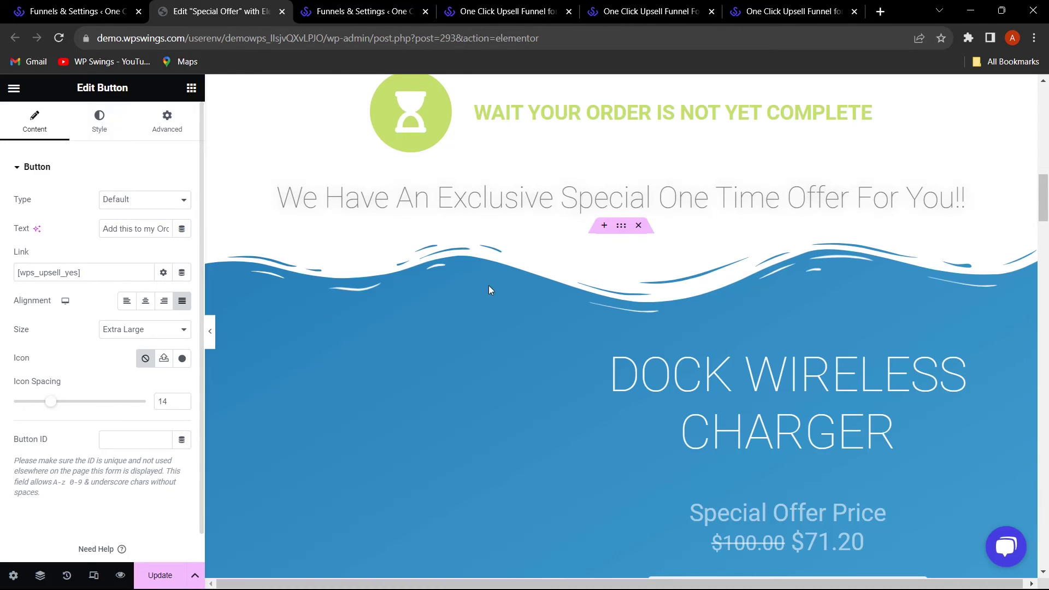
Step: Inspect the shortcodes behind the Special Offer page's additional offers block and its accept and decline buttons
scroll(404, 396, "down", 1)
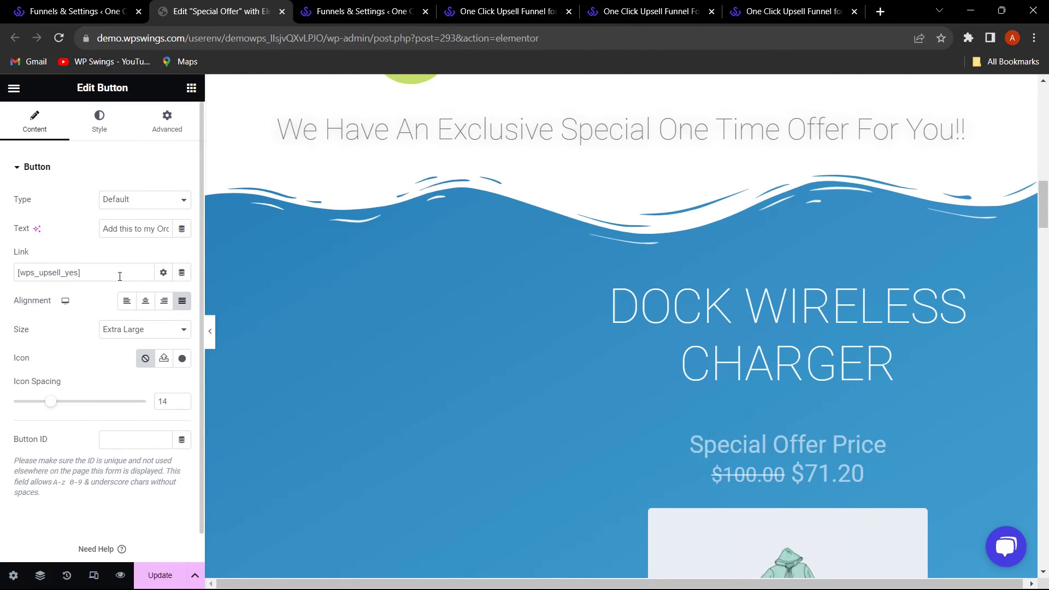
scroll(818, 387, "down", 6)
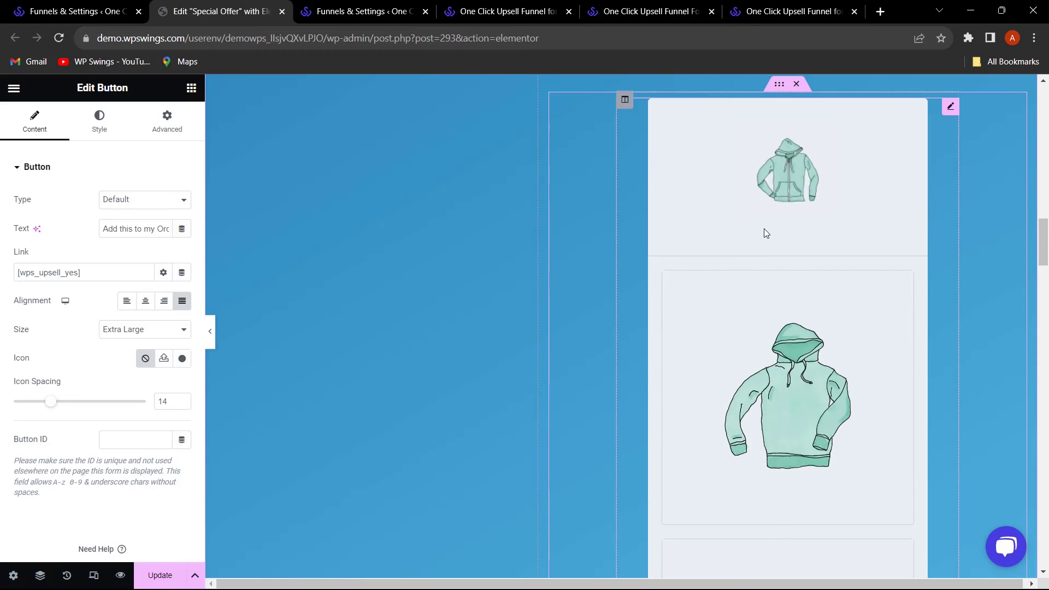
left_click(764, 229)
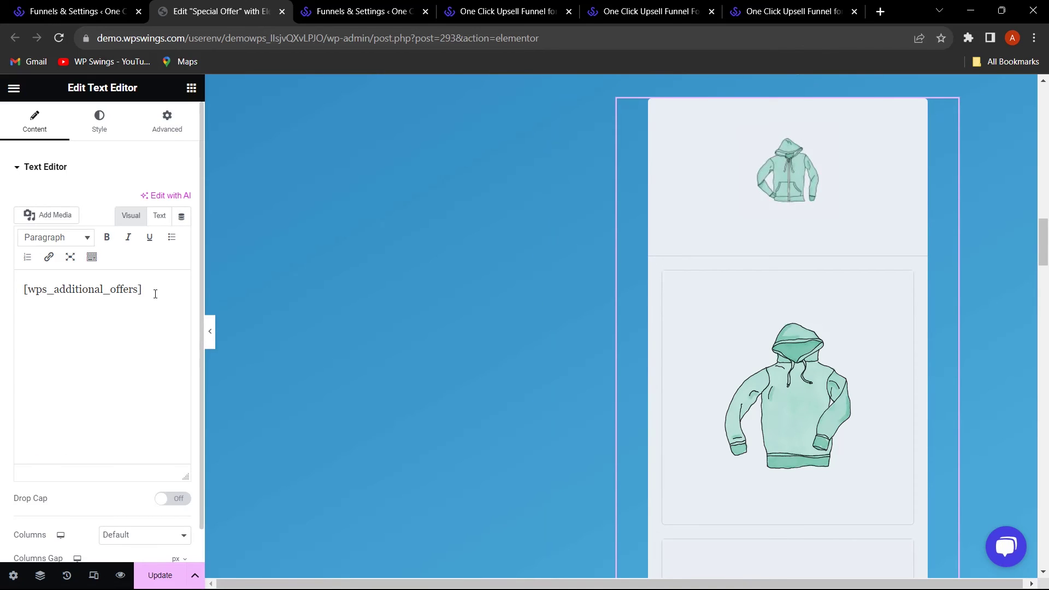
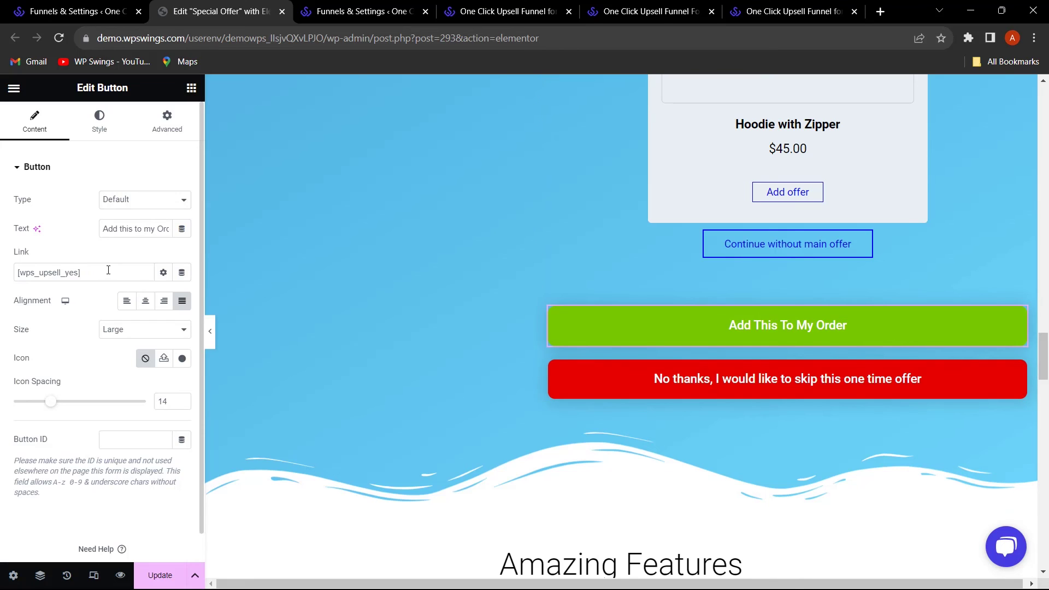
left_click(741, 388)
scroll(484, 346, "down", 5)
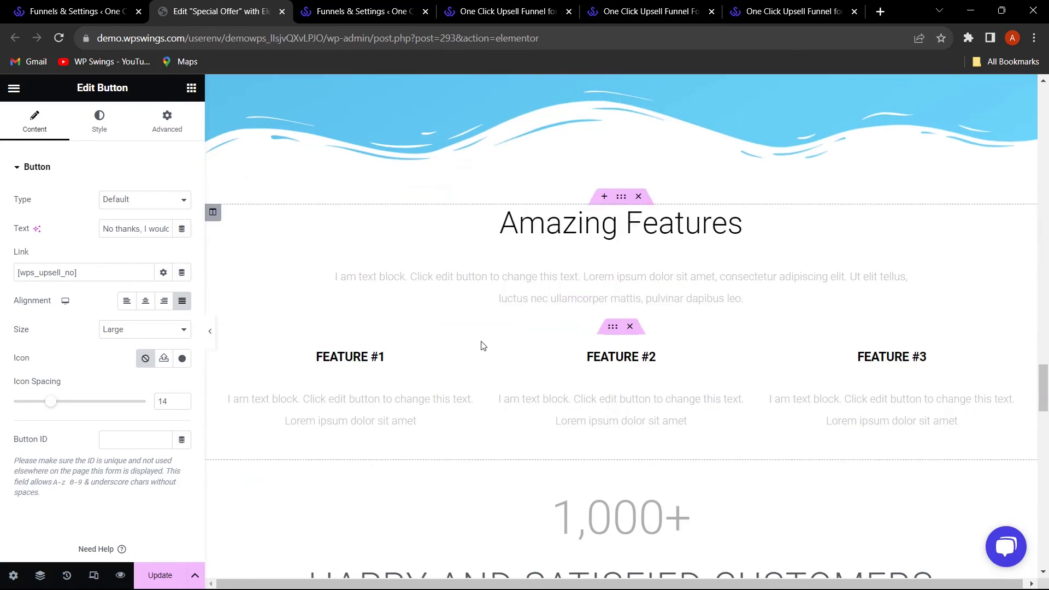
Step: Inspect the content of the product title, the one-time offer heading and the special offer price text on the Special Offer page
scroll(615, 343, "up", 15)
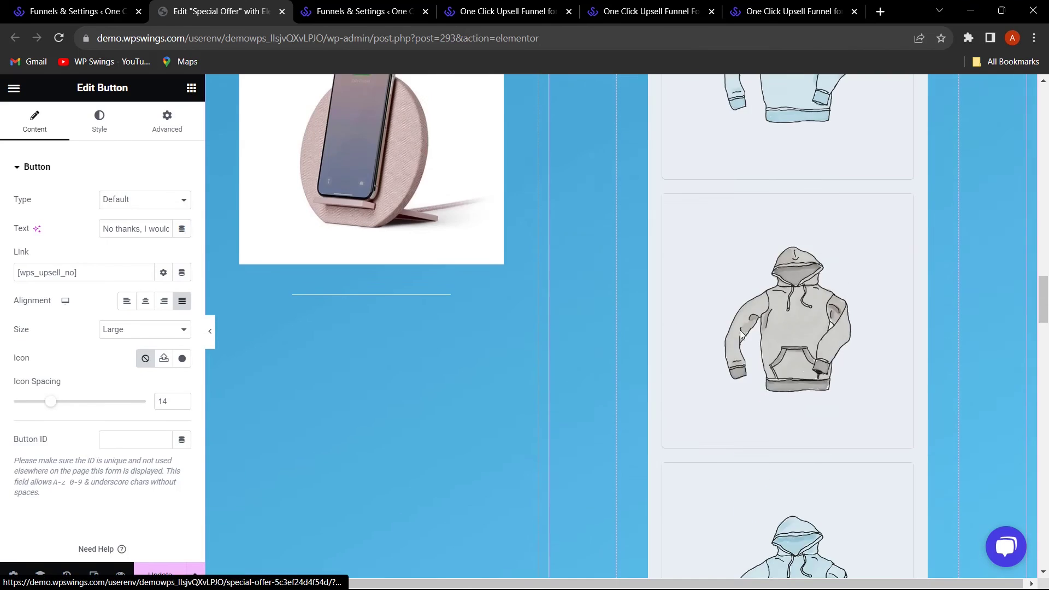
scroll(741, 334, "up", 15)
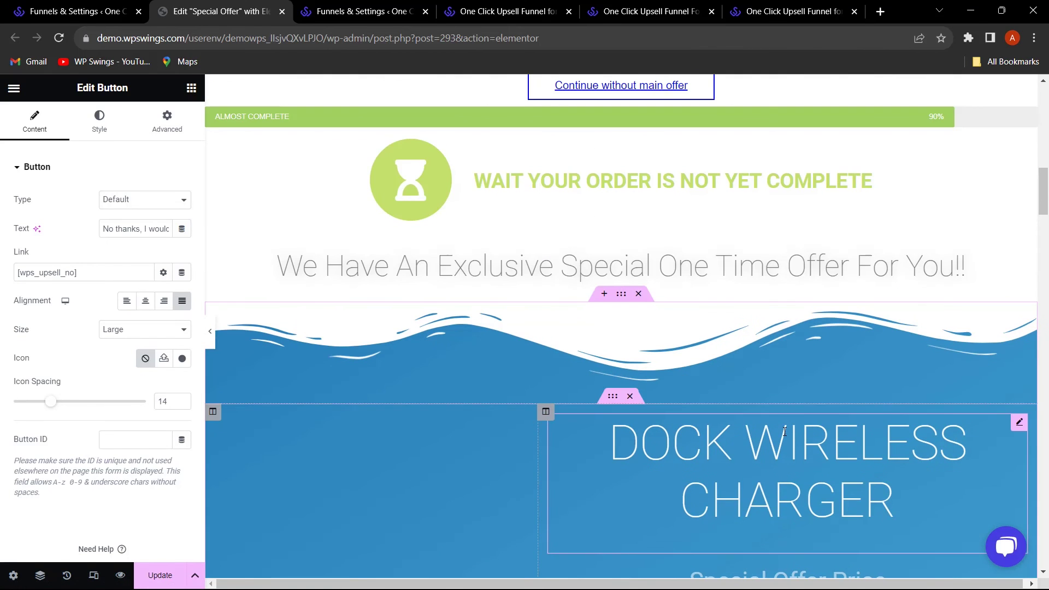
left_click(785, 432)
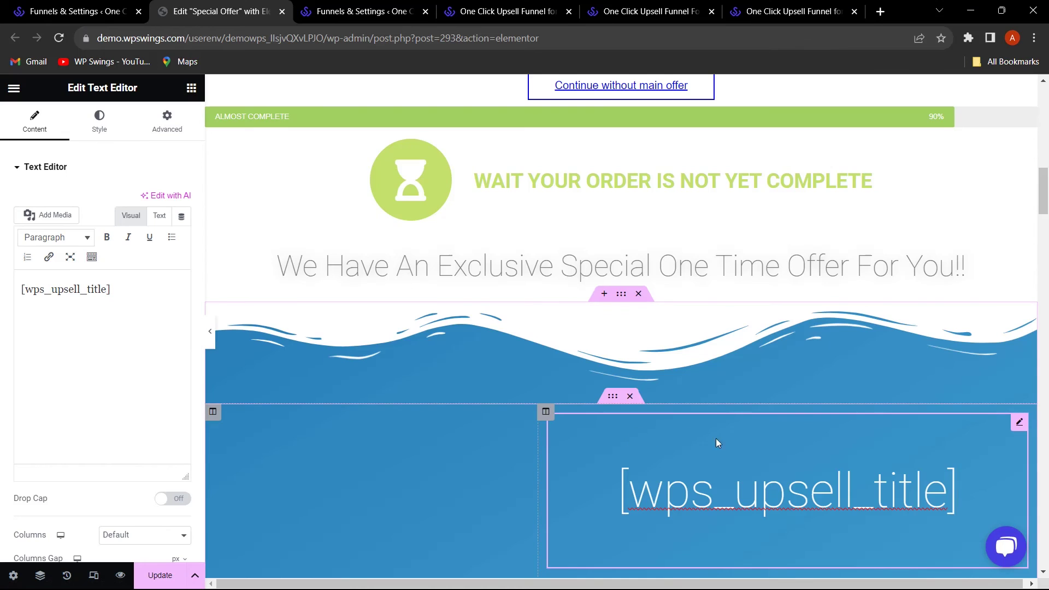
left_click(809, 275)
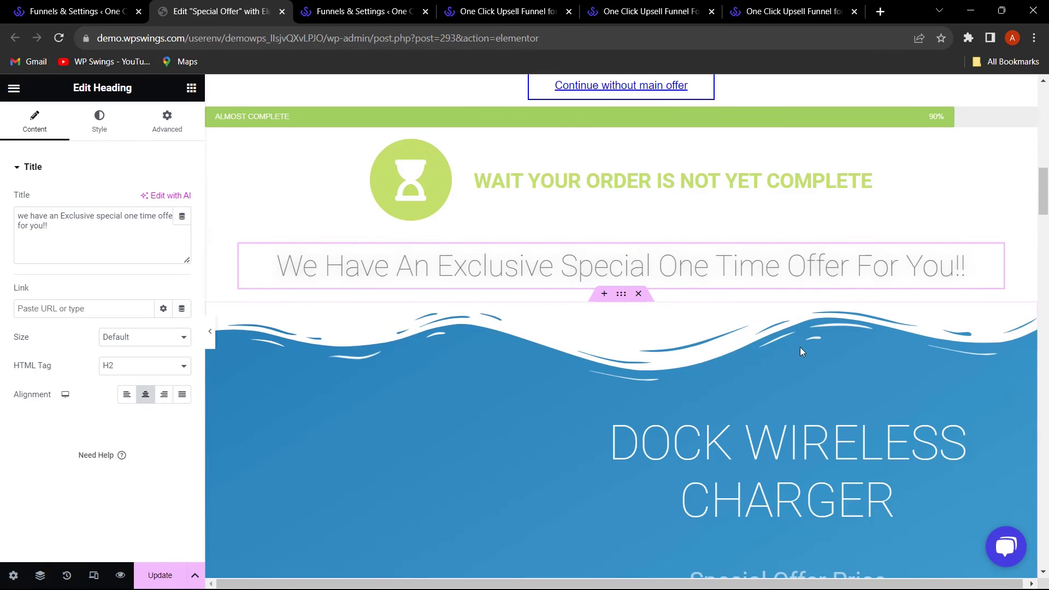
scroll(800, 346, "down", 7)
left_click(866, 207)
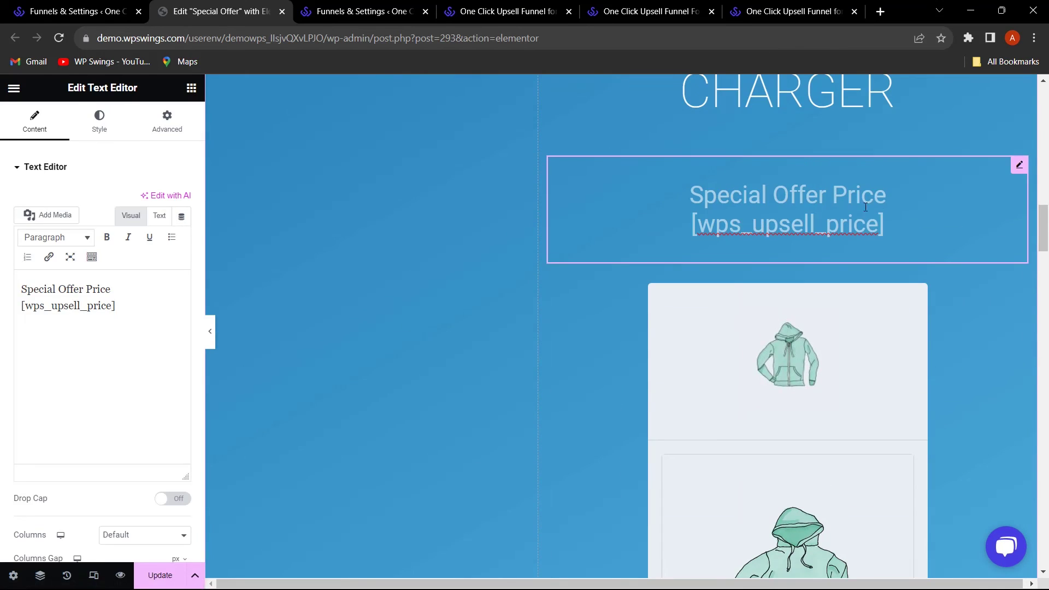
Step: Go back to the shortcodes list and look through the product shortcodes, highlighting part of the Product Description shortcode
left_click(74, 11)
left_click(361, 11)
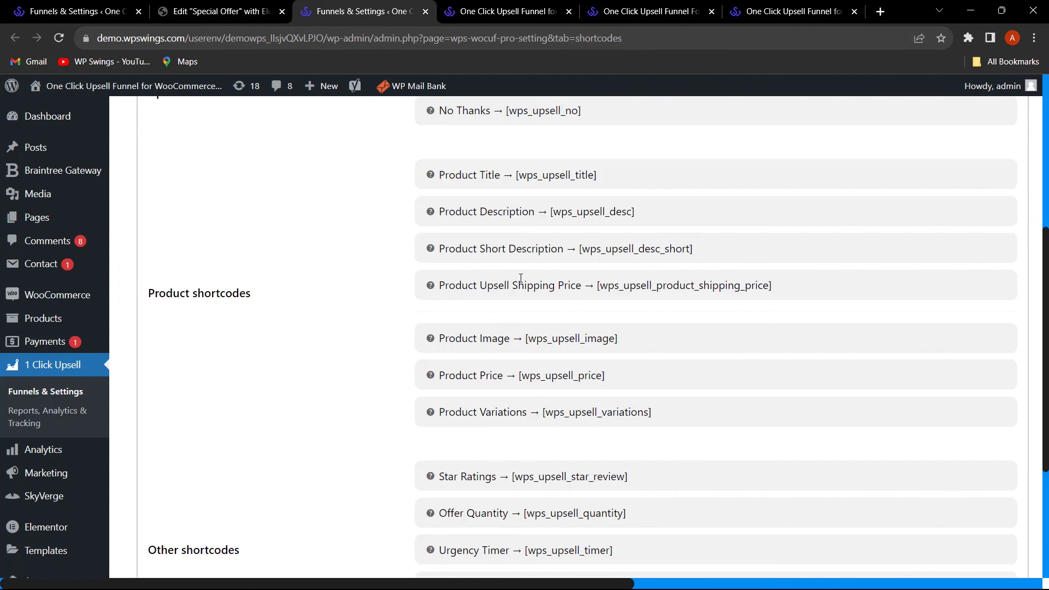
scroll(519, 278, "up", 5)
scroll(566, 371, "down", 5)
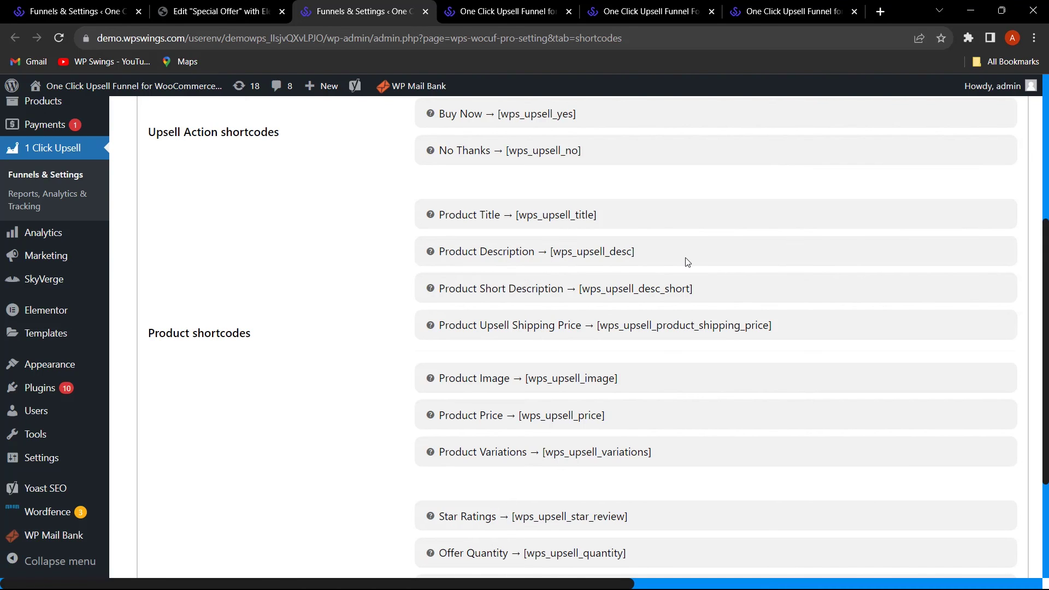
left_click_drag(636, 252, 603, 252)
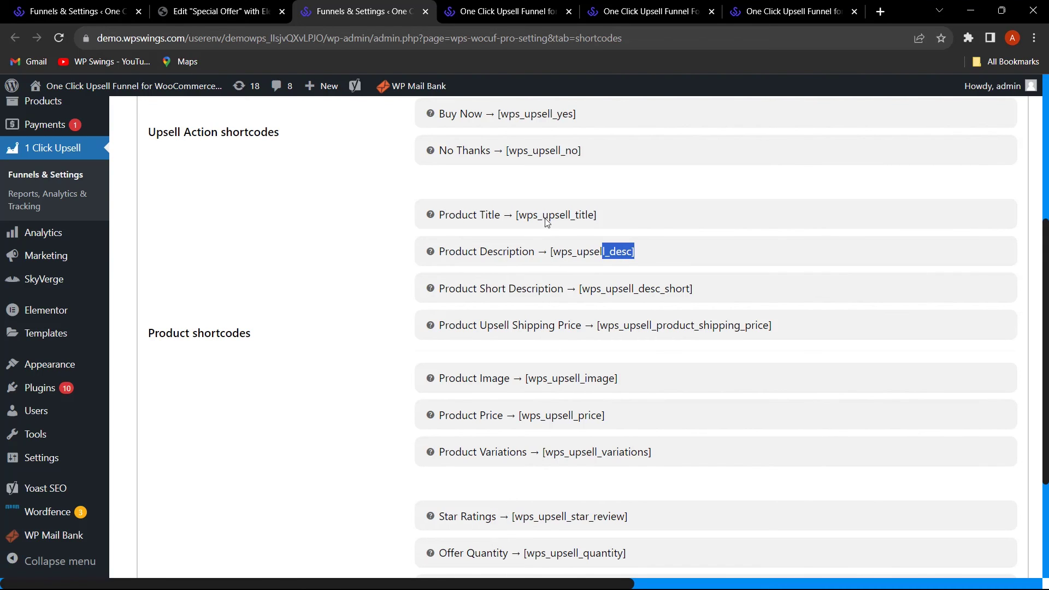
Step: Review the special offer price text in the page editor once more and compare its shortcode with the shortcodes list
left_click(215, 12)
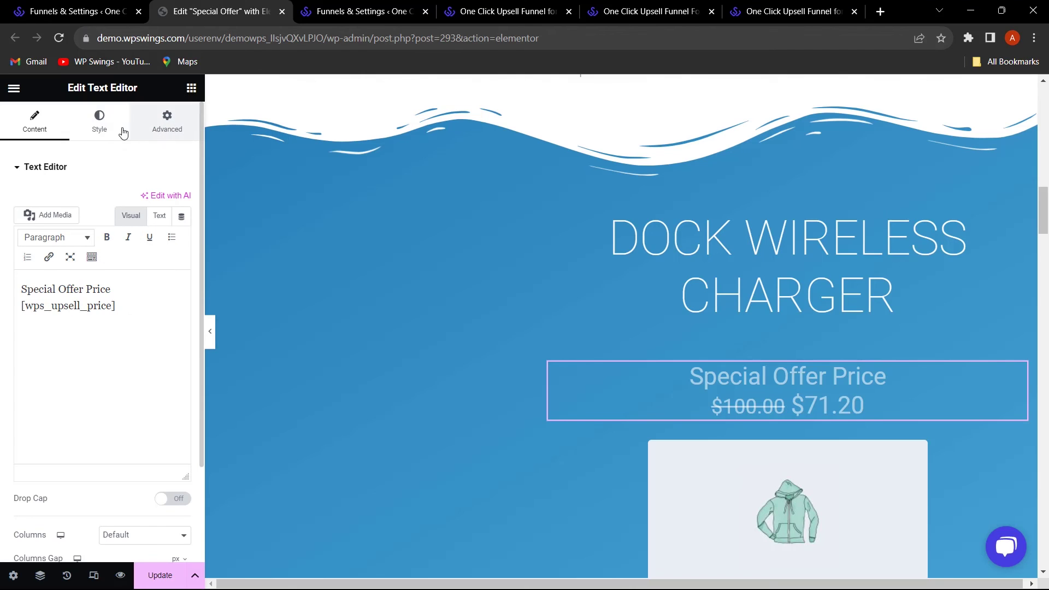
scroll(334, 255, "down", 8)
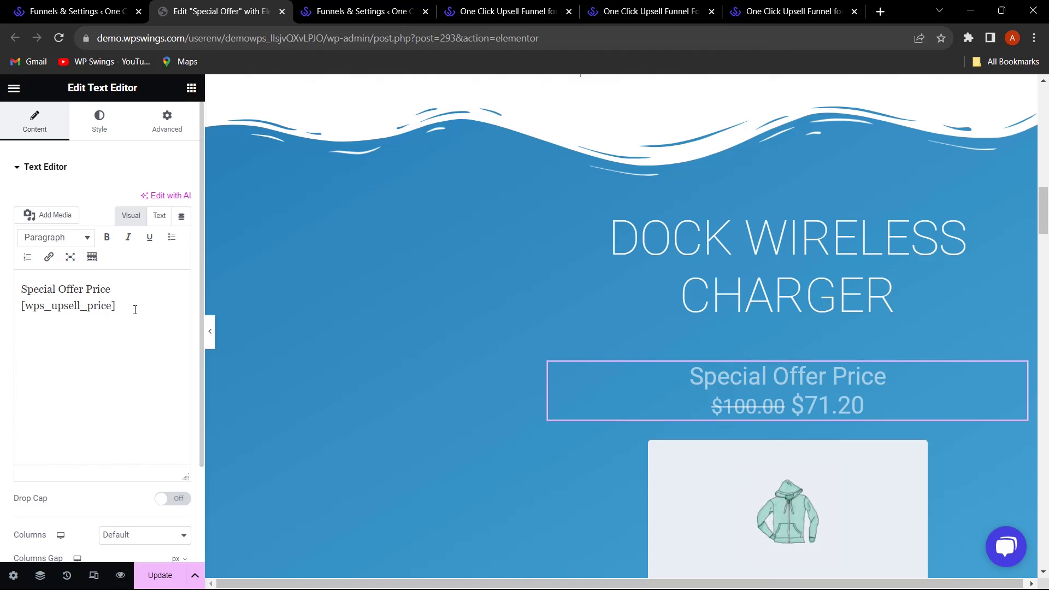
scroll(713, 412, "down", 5)
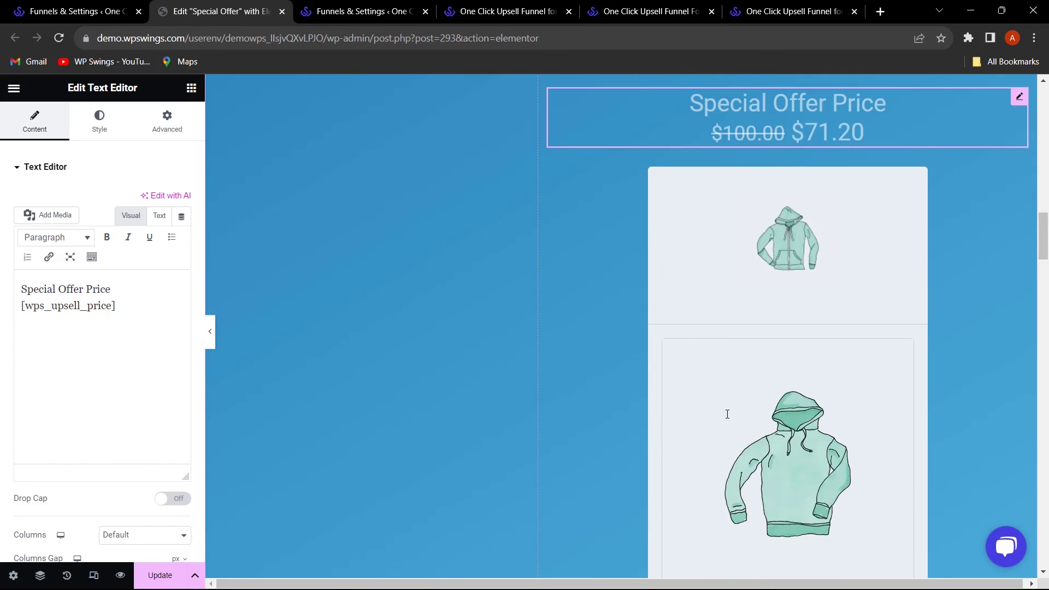
left_click(377, 11)
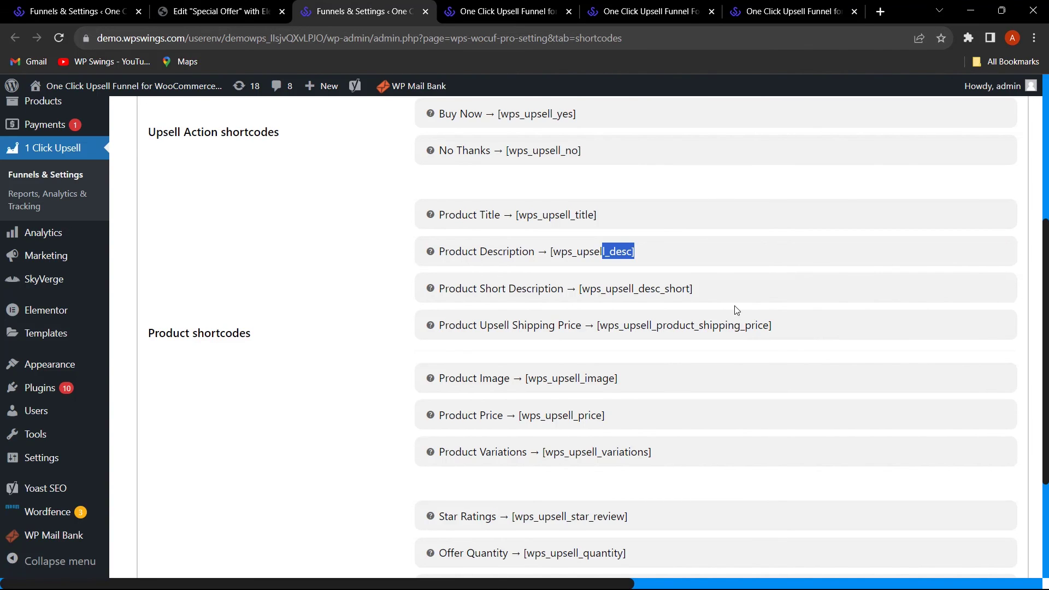
scroll(711, 309, "up", 3)
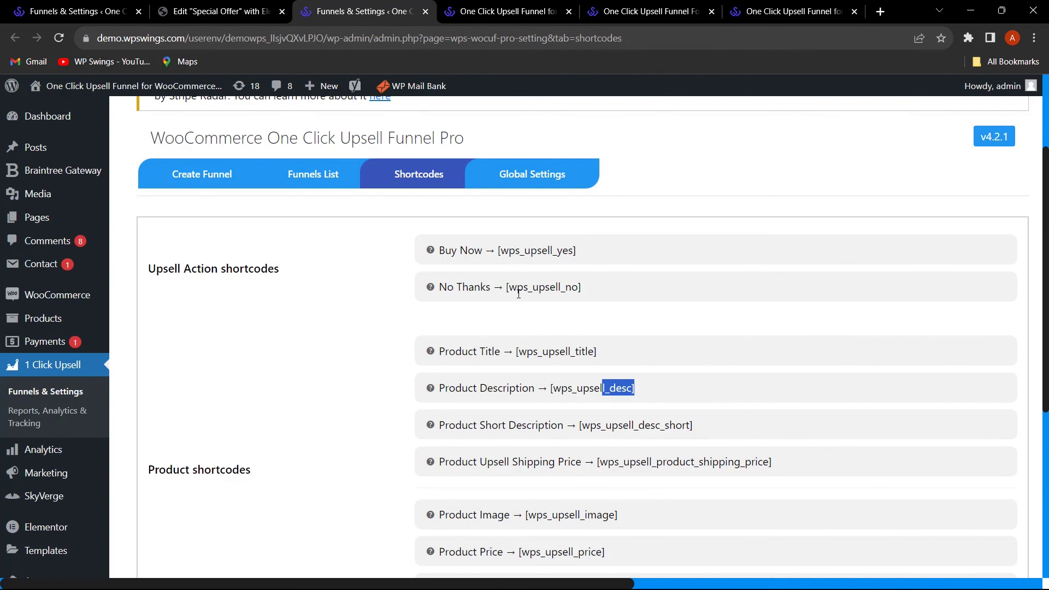